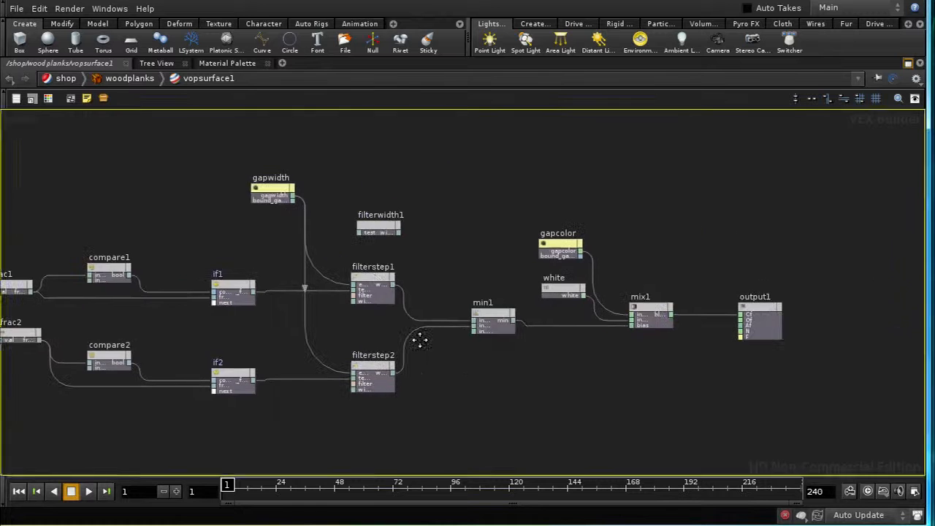
Step: Examine the filterstep1 node's filter type and filter width parameters and its connections in the plank shader network
left_click(375, 279)
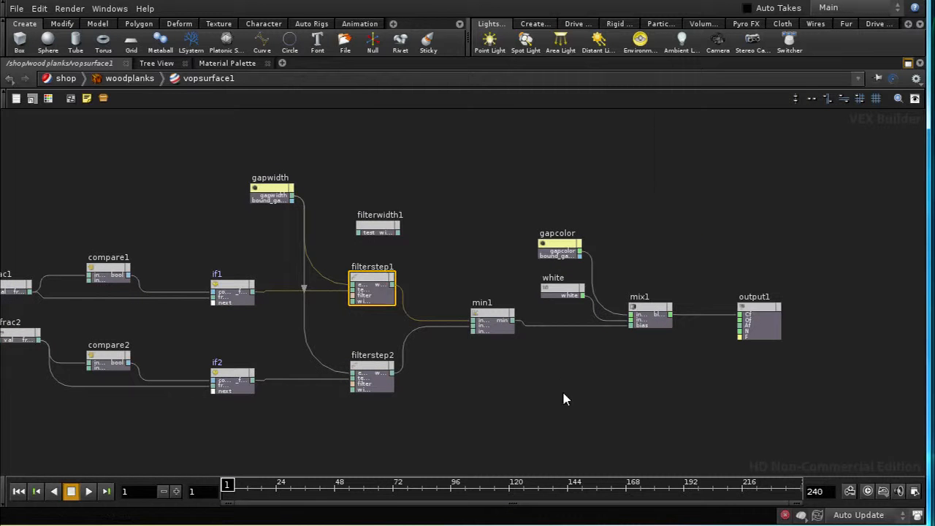
key("p")
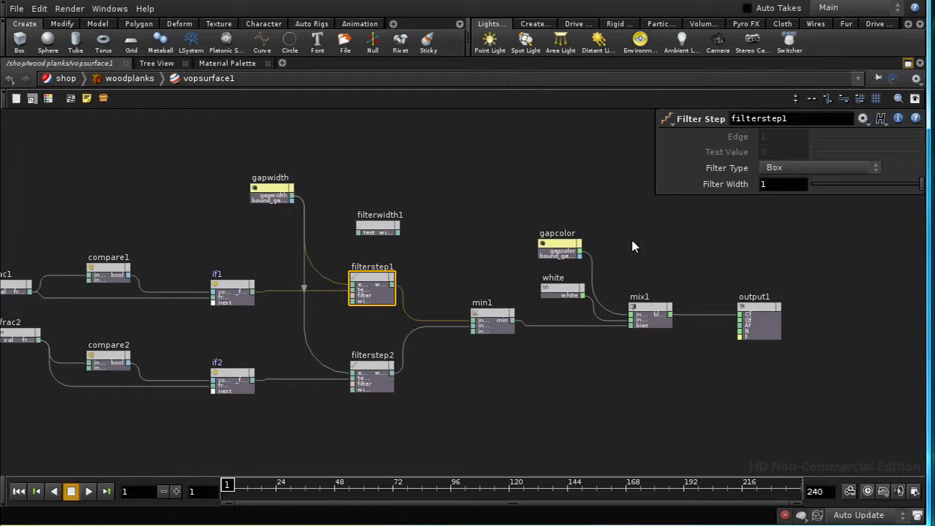
mouse_move(632, 244)
middle_mouse_down()
mouse_move(690, 236)
mouse_move(631, 246)
middle_mouse_up()
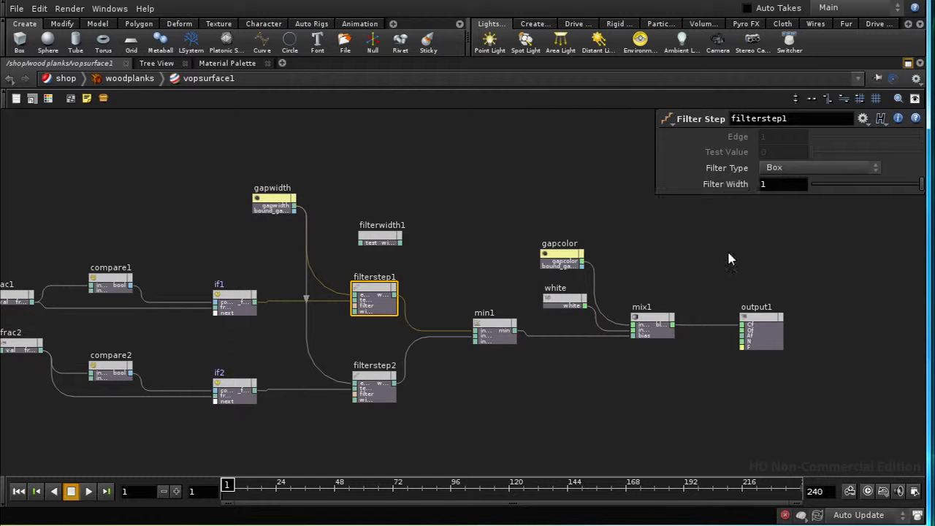
middle_click_drag(727, 255, 763, 284)
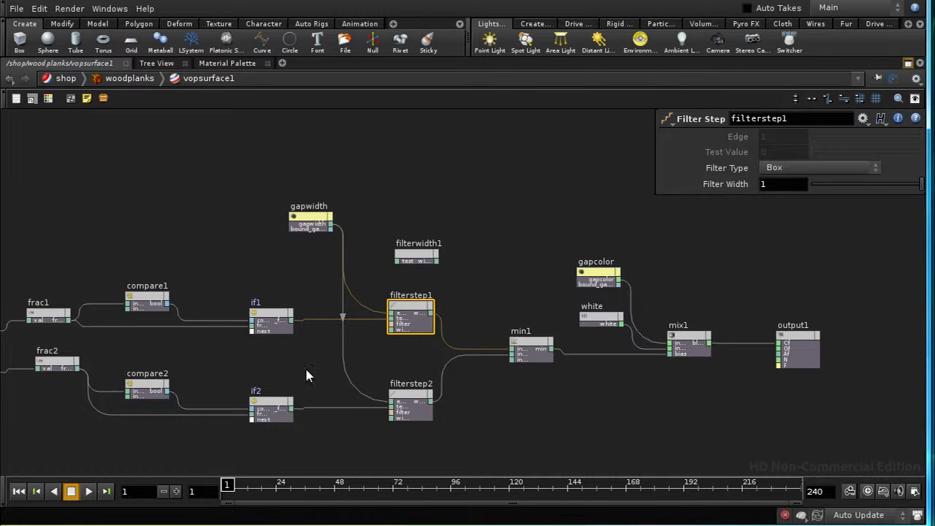
middle_click_drag(302, 375, 414, 367)
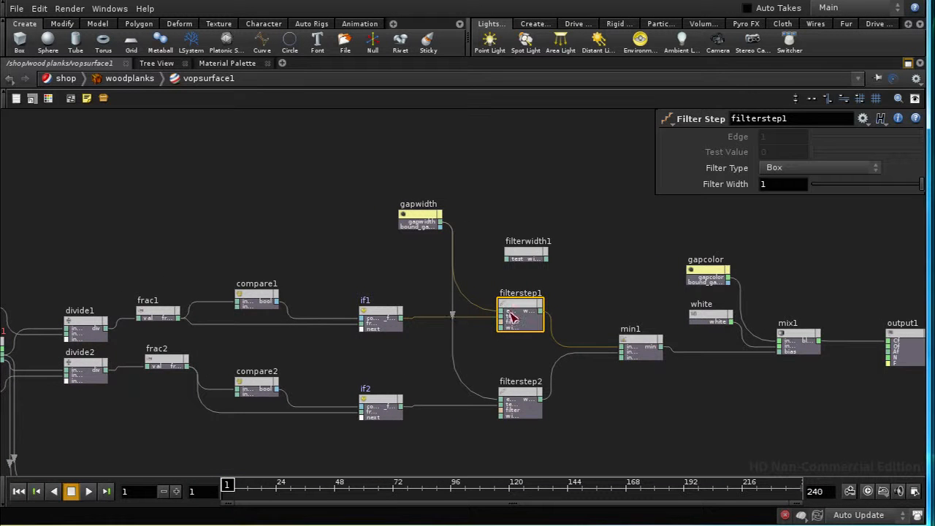
scroll(596, 401, "up", 4)
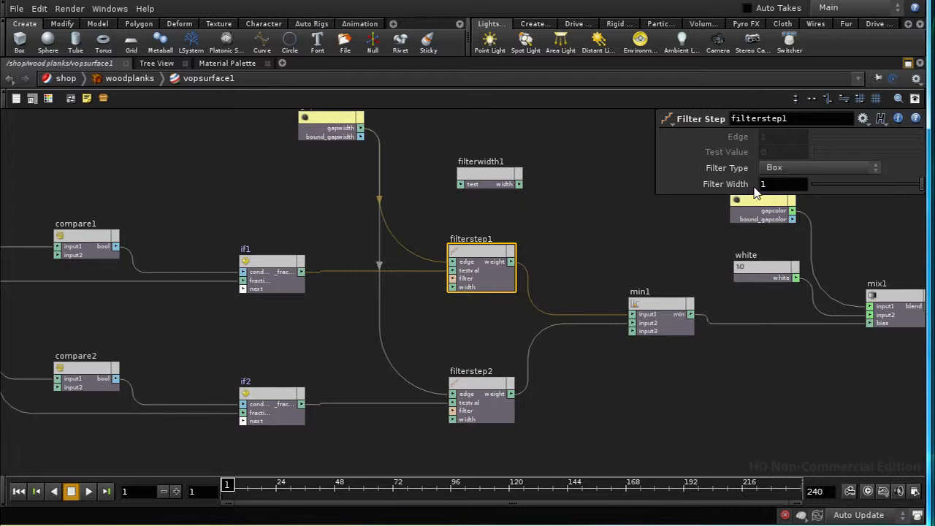
scroll(599, 251, "down", 5)
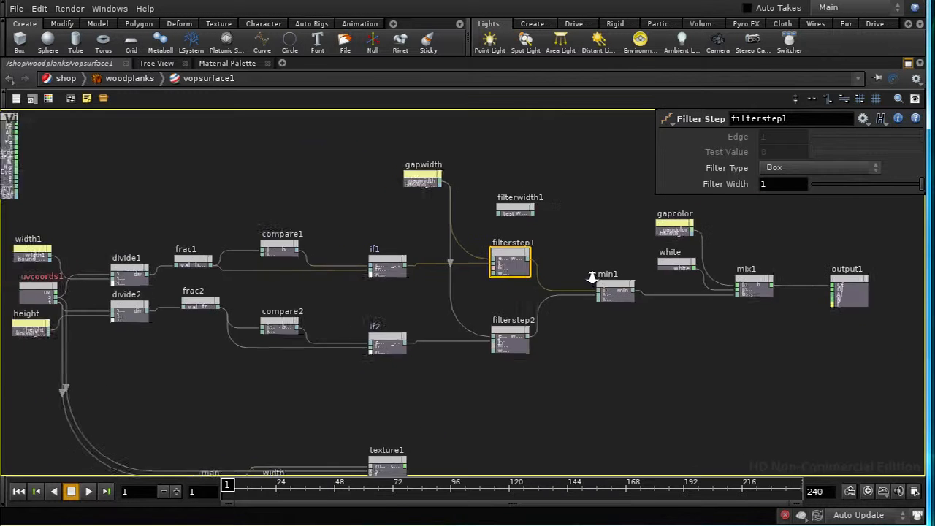
scroll(587, 250, "up", 4)
scroll(587, 250, "up", 2)
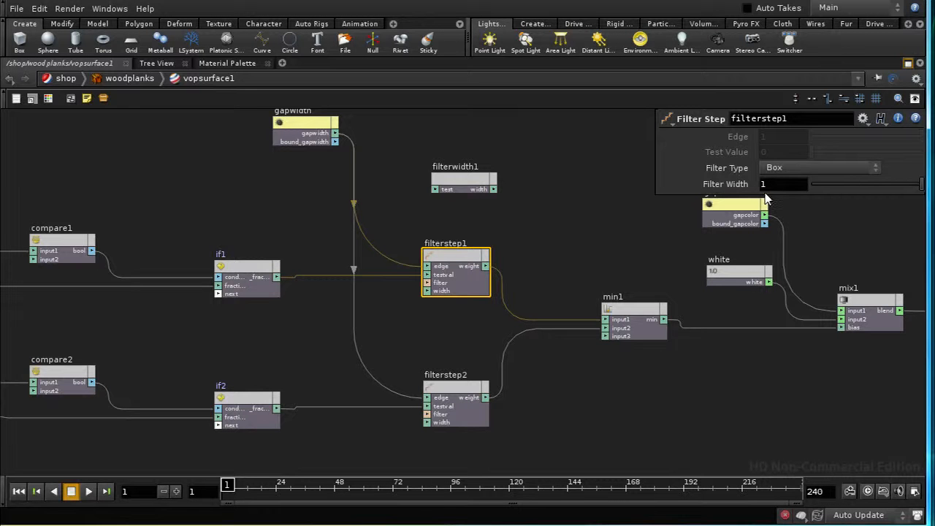
Step: Add a Random node in the empty area above the frac1 and compare1 nodes
middle_click_drag(419, 340, 482, 337)
middle_click_drag(366, 348, 395, 263)
scroll(396, 375, "down", 5)
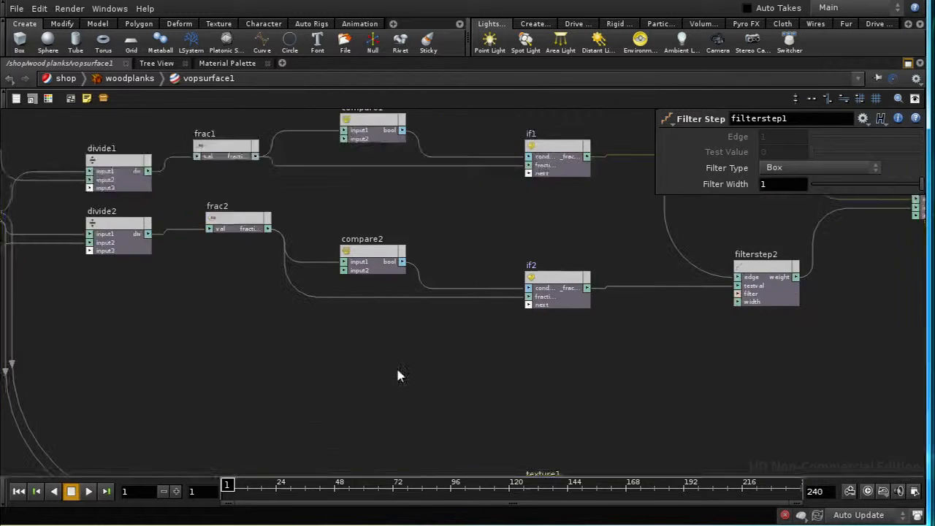
scroll(392, 392, "up", 3)
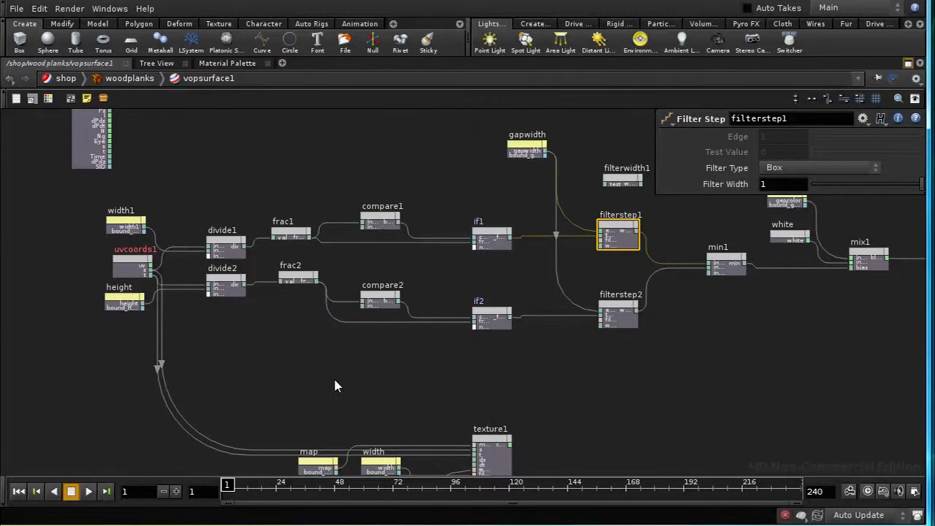
middle_click_drag(335, 386, 371, 417)
middle_click_drag(442, 434, 414, 433)
middle_click_drag(382, 187, 379, 244)
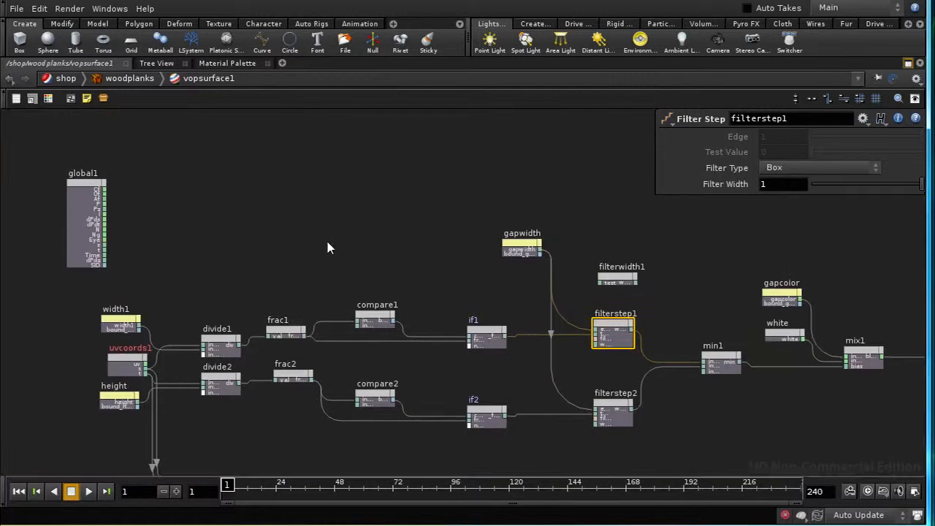
key("Tab")
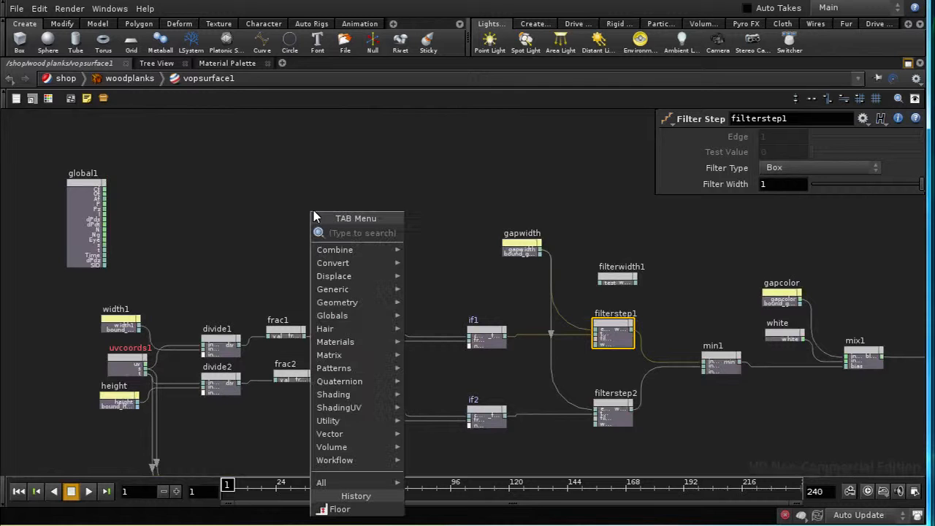
type("ra")
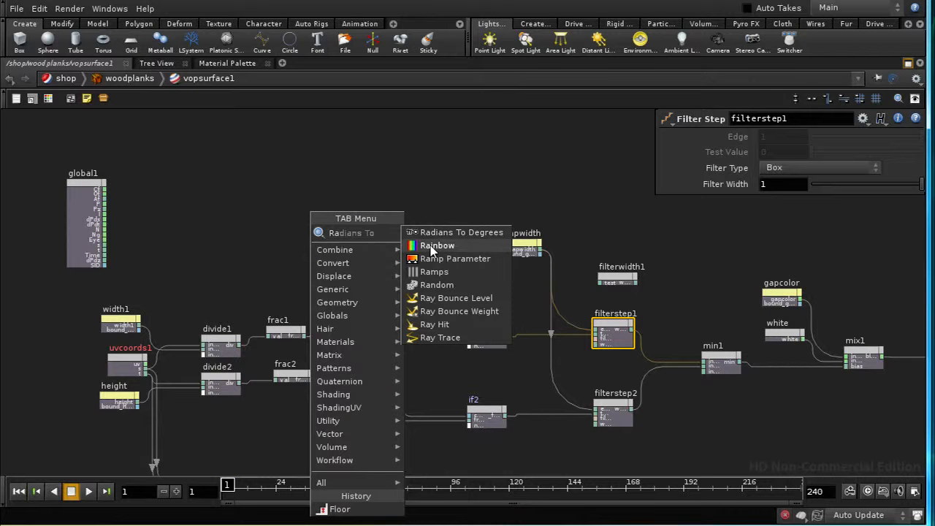
left_click(435, 286)
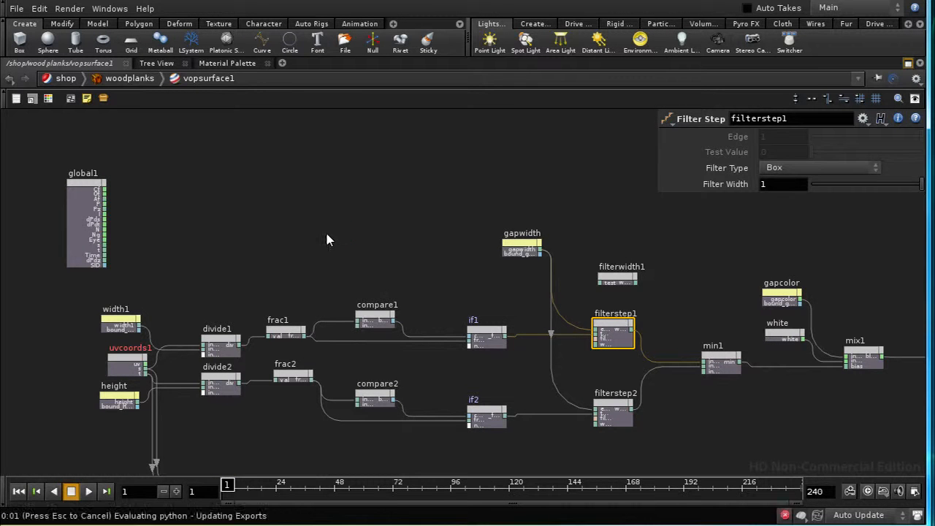
left_click(325, 231)
left_click_drag(325, 228, 351, 230)
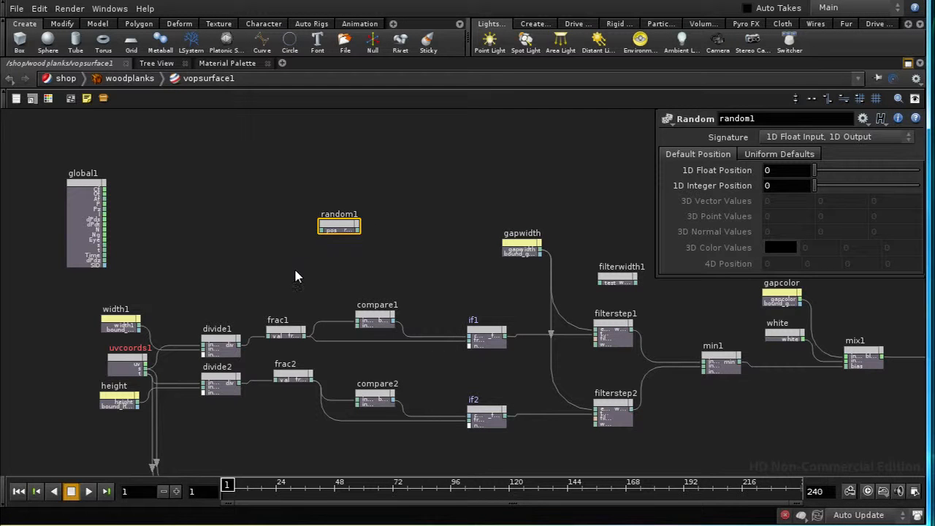
Step: Add a Float To Vector node beside the Random node, above divide1 and frac1
key("Tab")
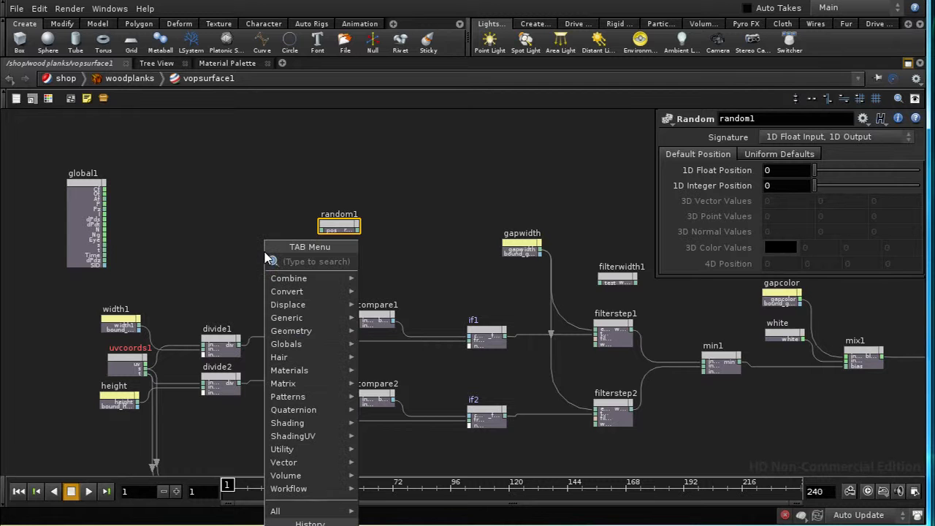
type("fl")
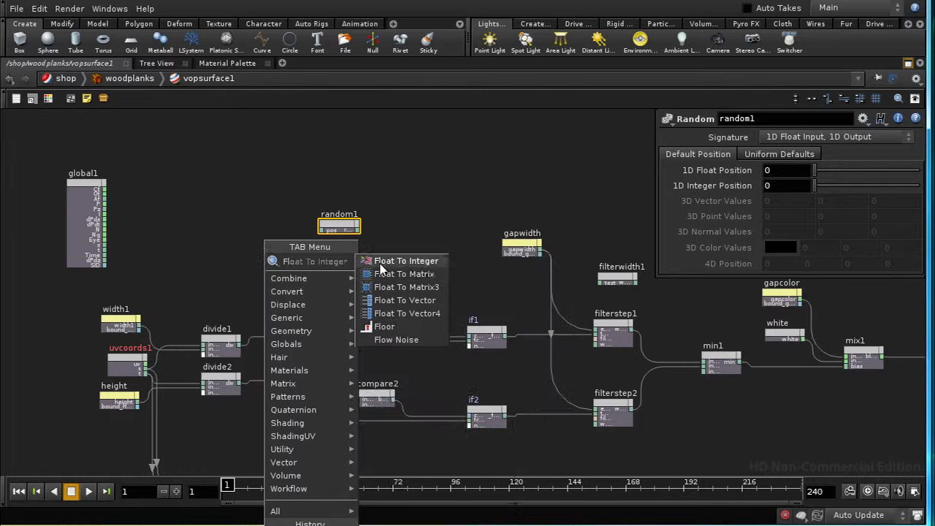
left_click(392, 300)
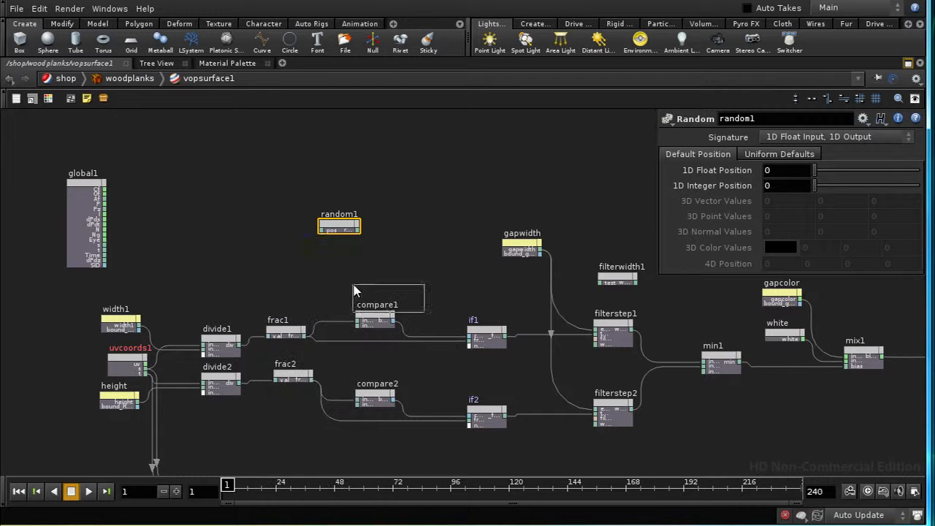
left_click(277, 256)
Step: Connect the divide1 and divide2 outputs to the first two Float To Vector inputs, and its vector output to the Random node's position
left_click_drag(238, 344, 258, 256)
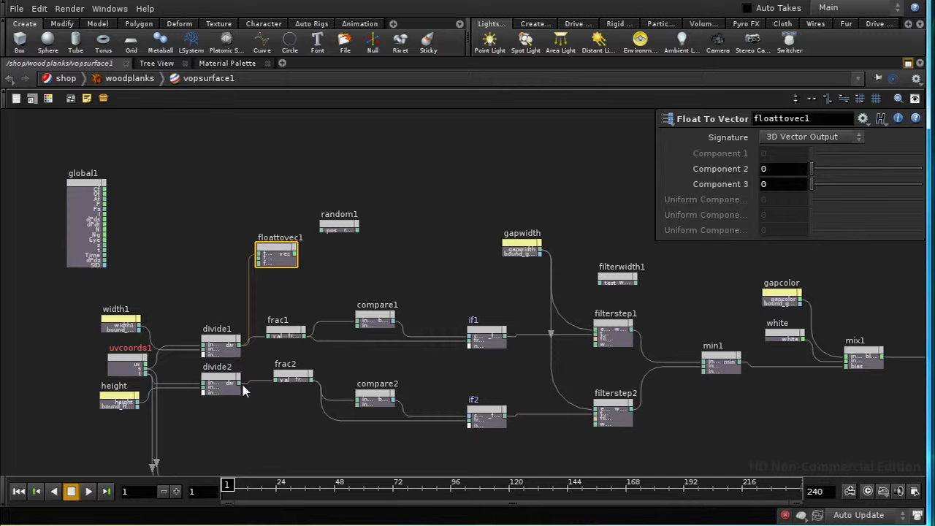
left_click_drag(237, 385, 263, 319)
left_click_drag(257, 273, 284, 256)
left_click_drag(333, 228, 342, 250)
Step: Move the Float To Vector and Random nodes together to the free space between divide2 and the texture1 node
left_click_drag(269, 194, 383, 278)
middle_click_drag(418, 249, 433, 203)
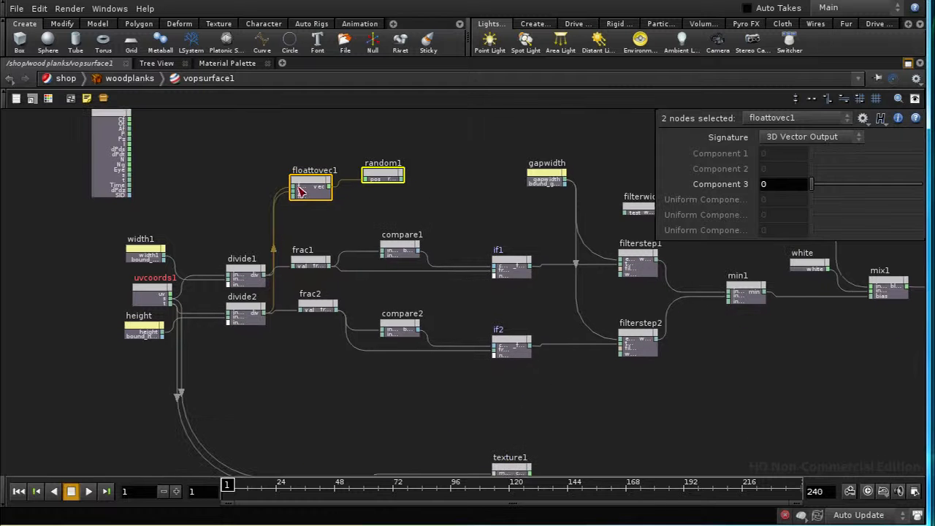
left_click_drag(309, 188, 287, 429)
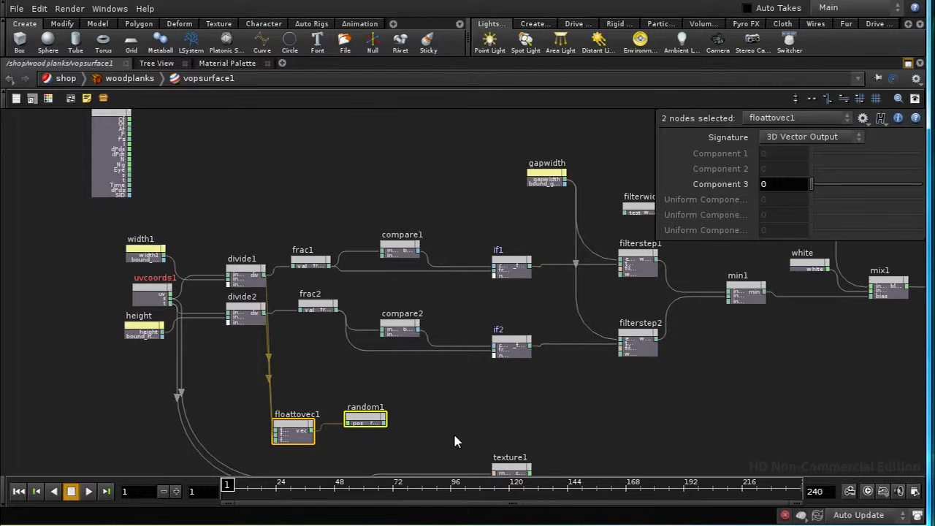
middle_click_drag(416, 437, 393, 334)
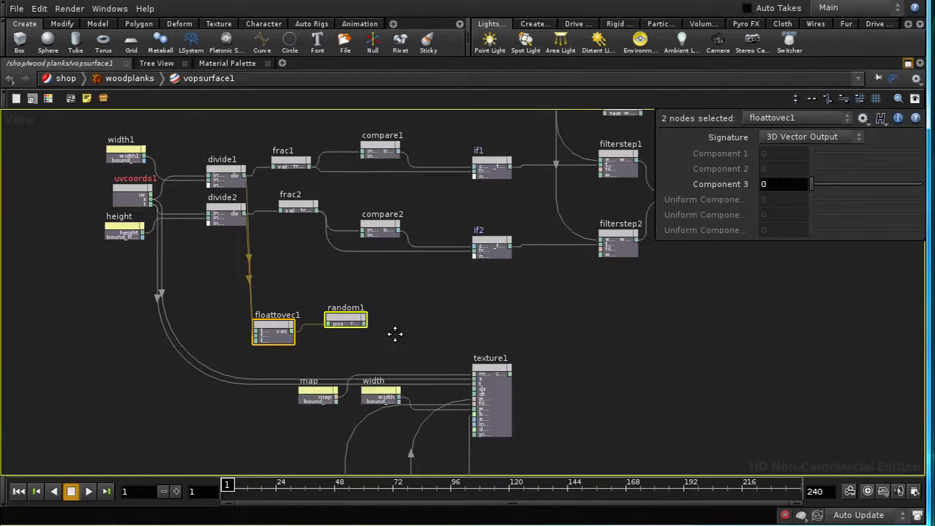
left_click_drag(334, 312, 359, 310)
left_click(326, 298)
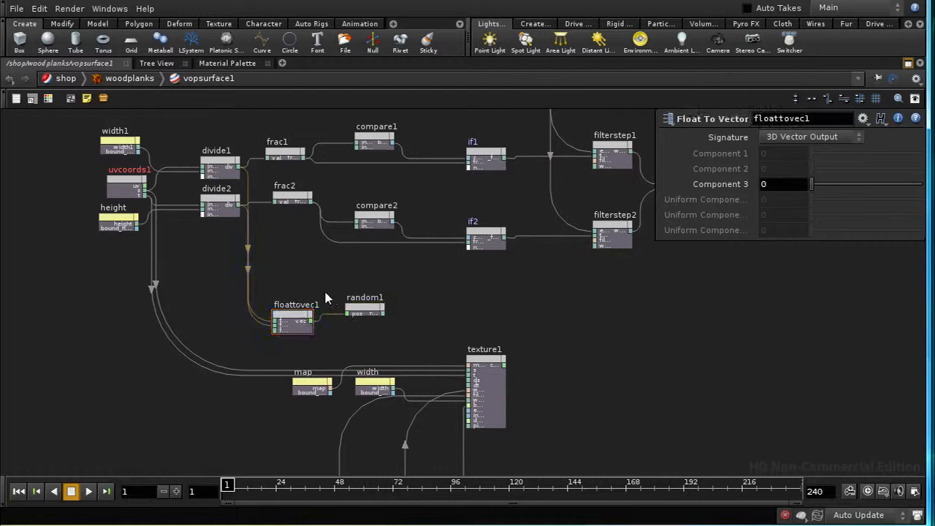
Step: Set the Random node's signature to 3D Vector Input, 3D Vector
left_click(370, 309)
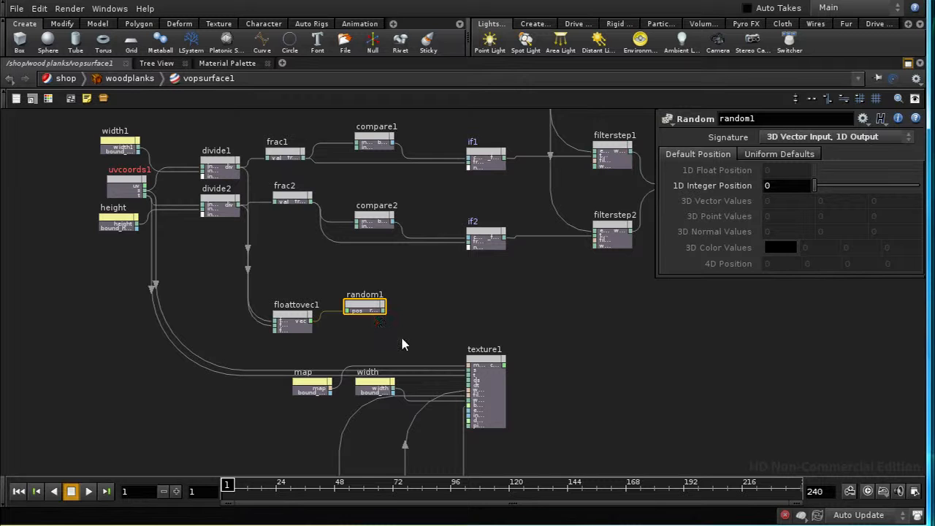
middle_click_drag(411, 337, 383, 333)
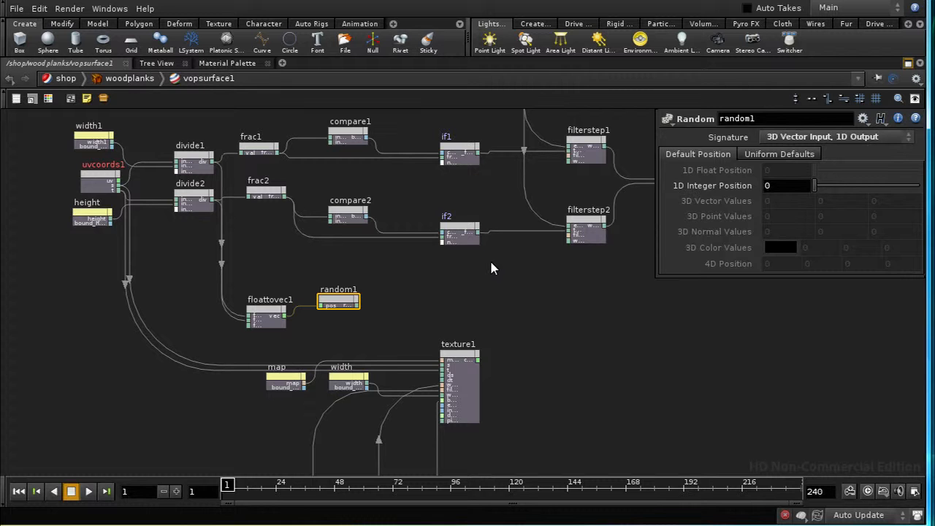
left_click(823, 141)
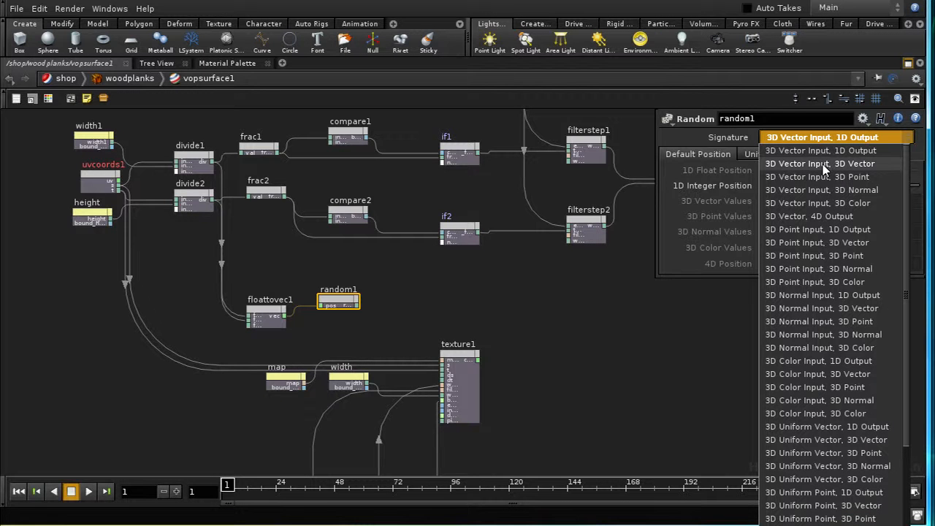
left_click(823, 164)
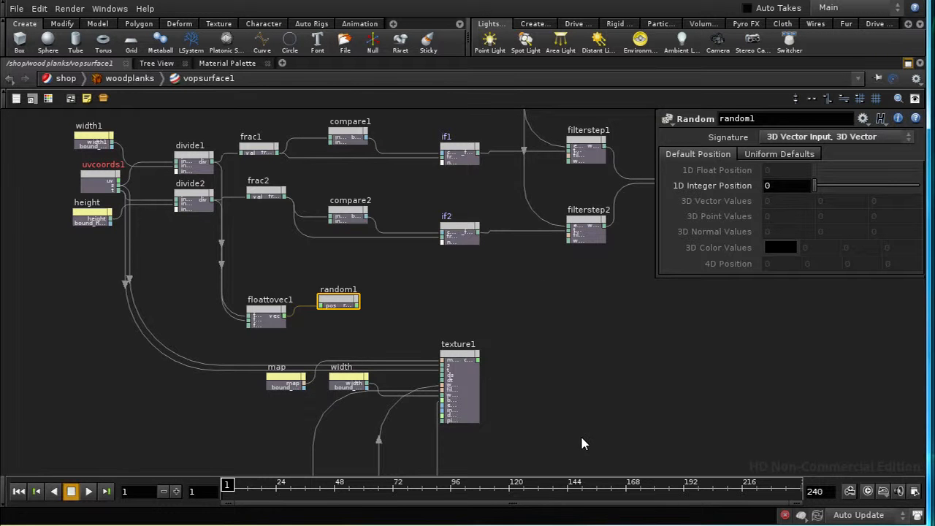
Step: Add an Add node fed by the uv output of uvcoords1, placing it just below the Random node
middle_click_drag(573, 443, 502, 445)
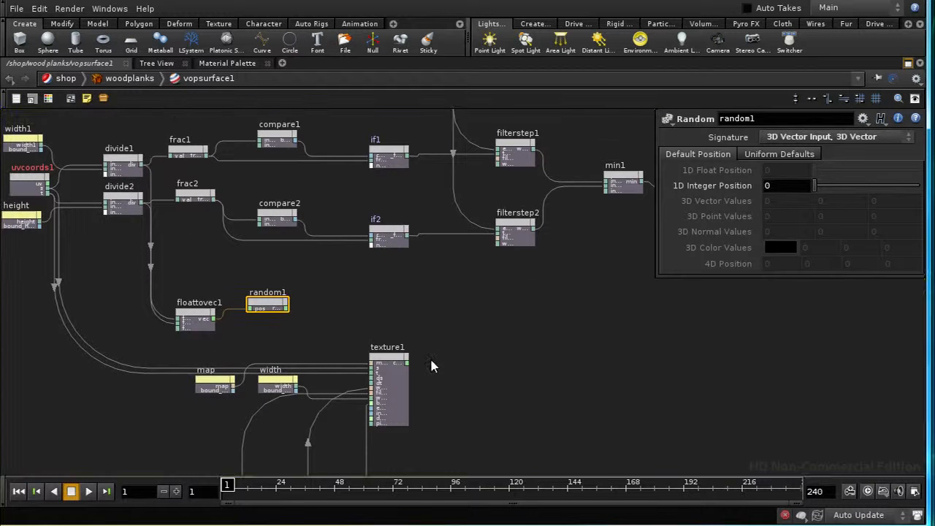
middle_click_drag(479, 394, 466, 358)
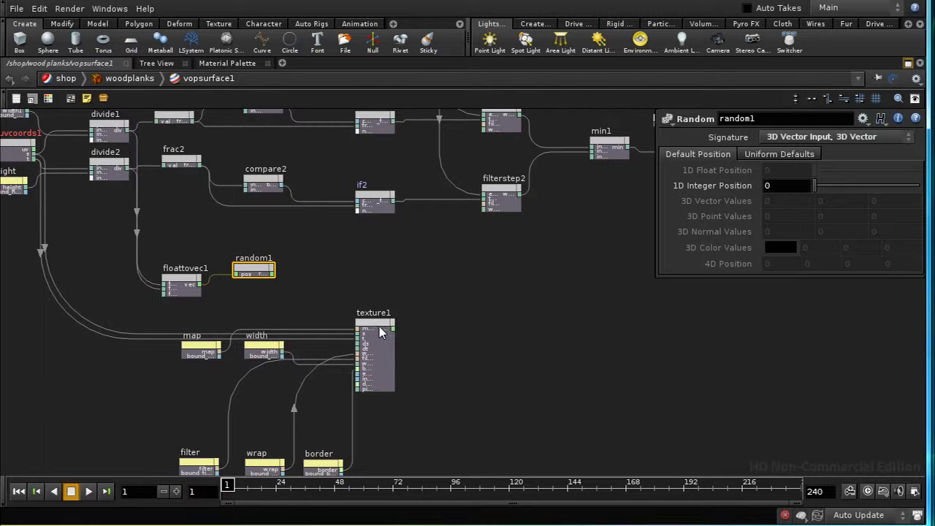
middle_click_drag(451, 426, 525, 431)
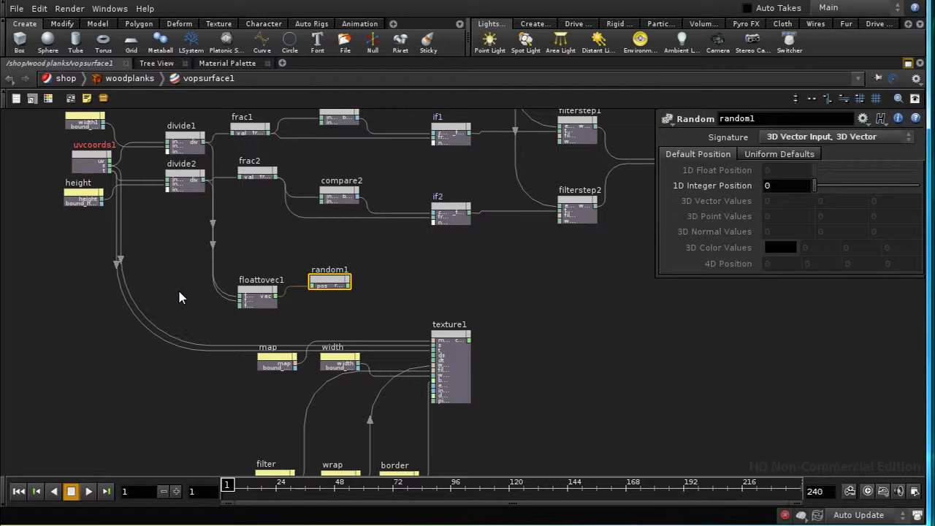
key("Tab")
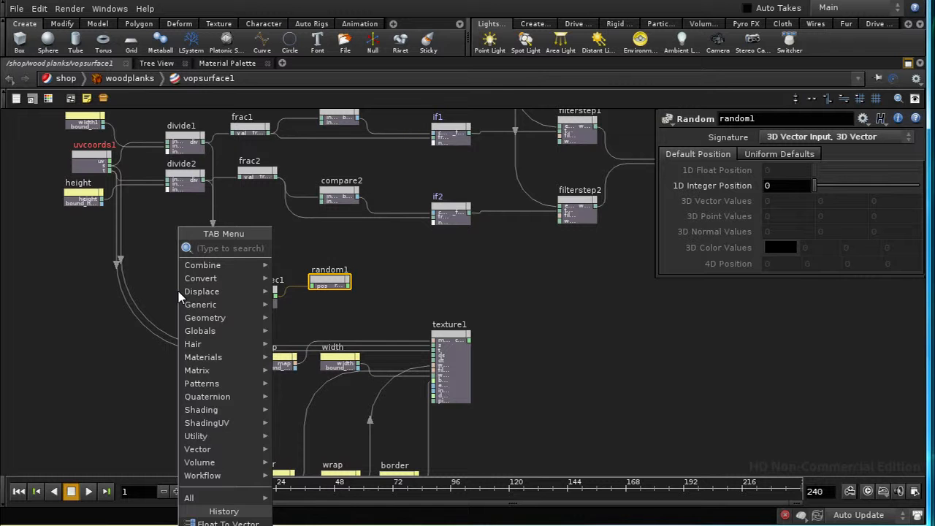
key("Escape")
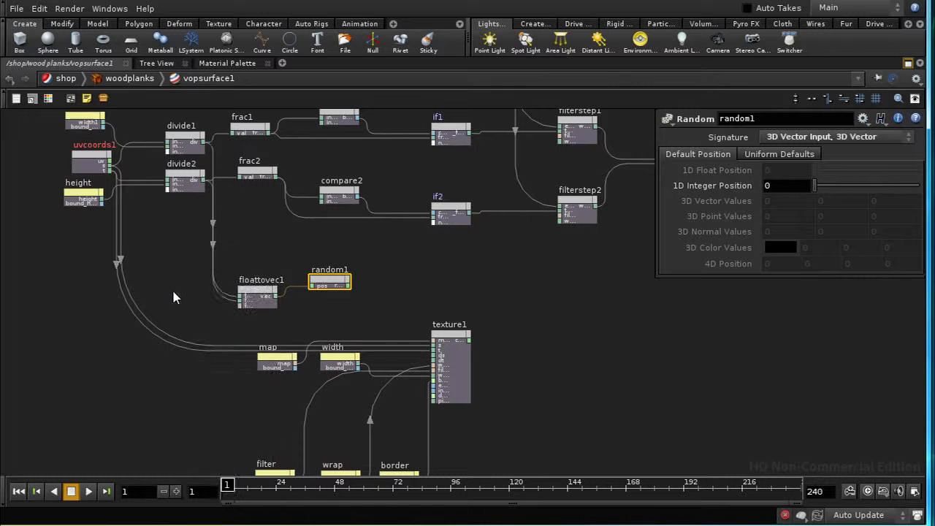
left_click(111, 166)
key("Tab")
type("add")
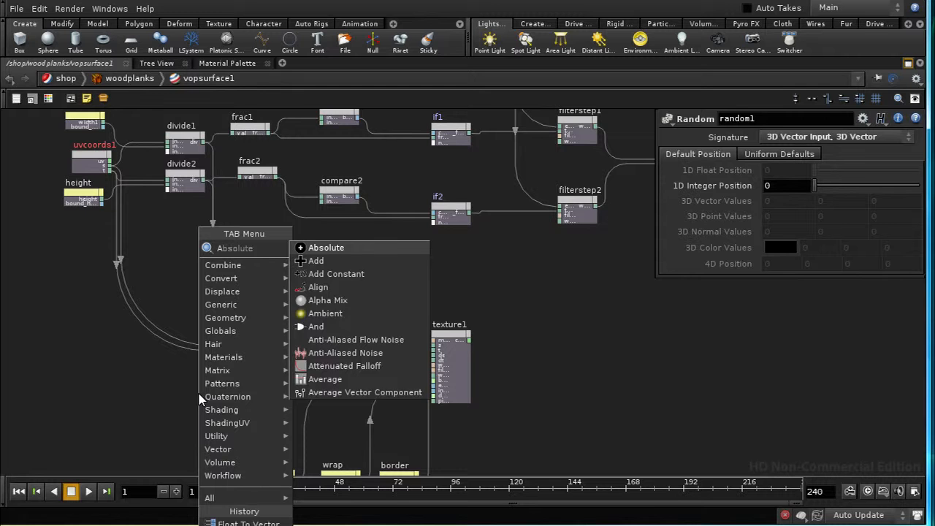
left_click(319, 249)
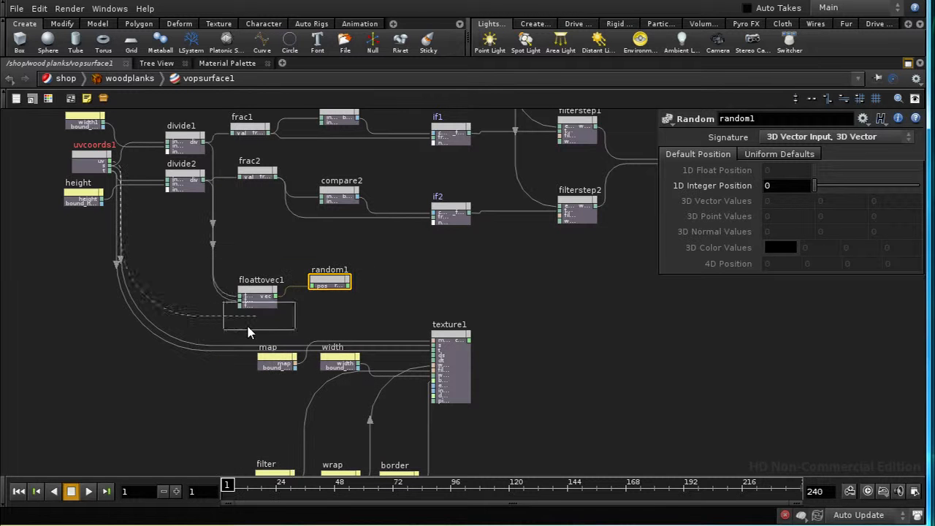
left_click(325, 327)
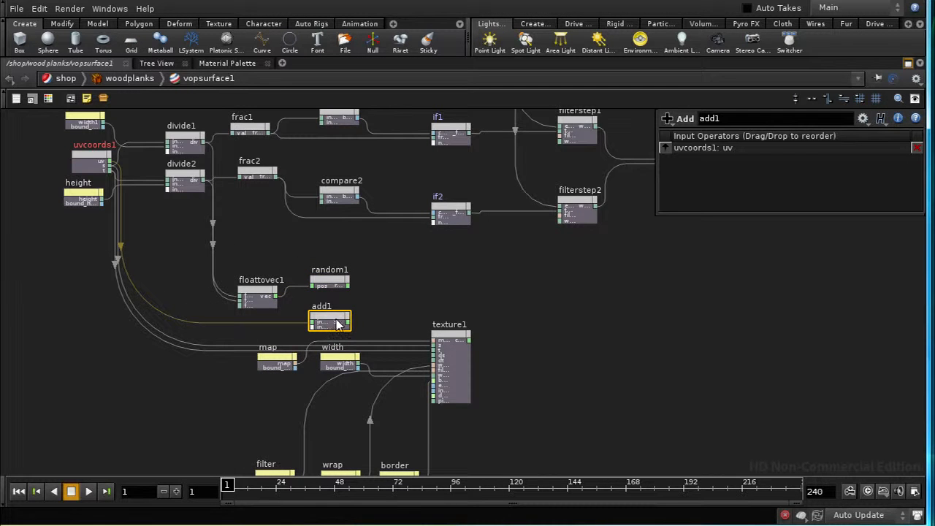
Step: Connect random1's output to the second input of add1, and move texture1 farther away to make room between them
left_click_drag(338, 321, 387, 318)
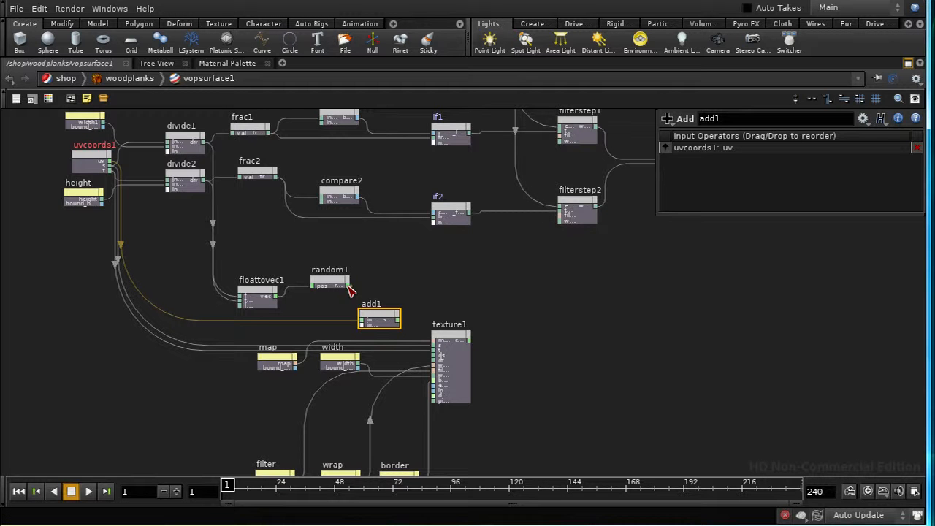
left_click_drag(348, 289, 367, 327)
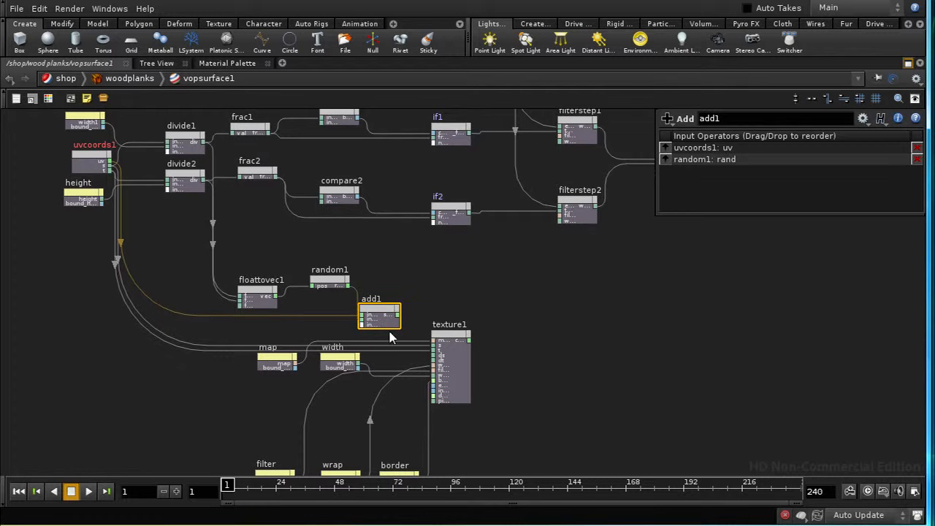
middle_click_drag(523, 391, 388, 339)
left_click_drag(293, 270, 373, 389)
left_click_drag(320, 291, 413, 298)
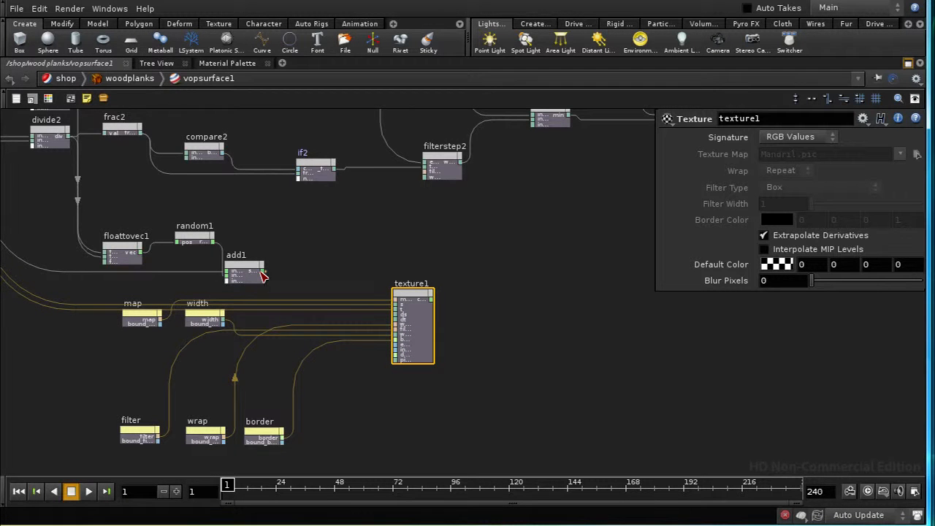
Step: Add a Vector To Float node fed by the sum output of add1, placing it between add1 and texture1
right_click(262, 276)
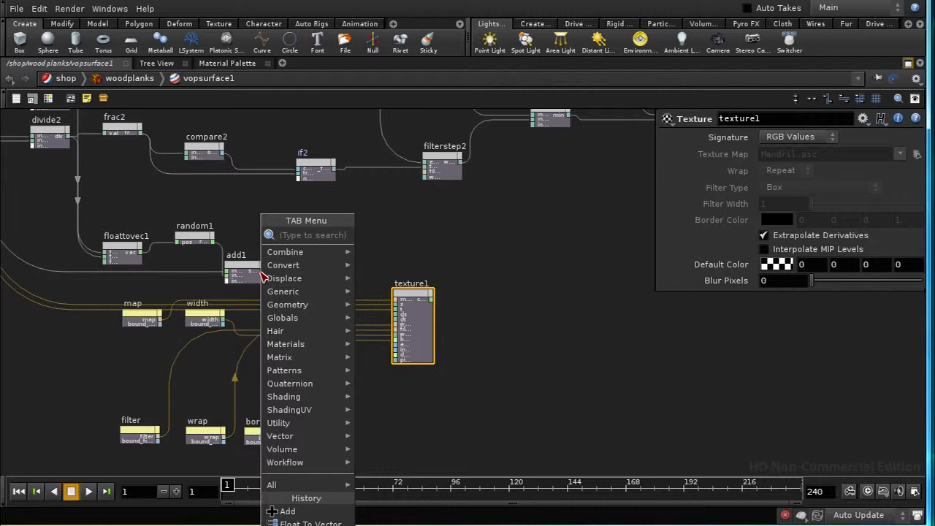
type("ve")
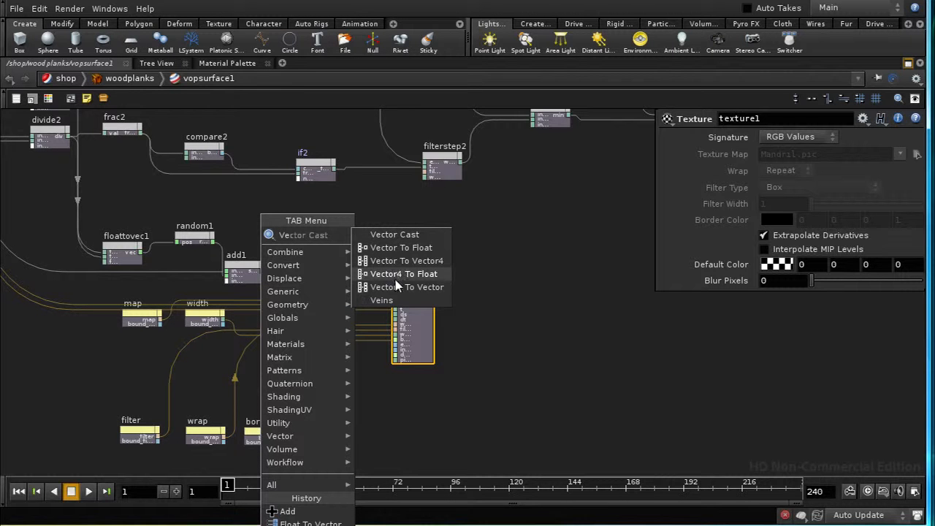
left_click(376, 247)
left_click(307, 277)
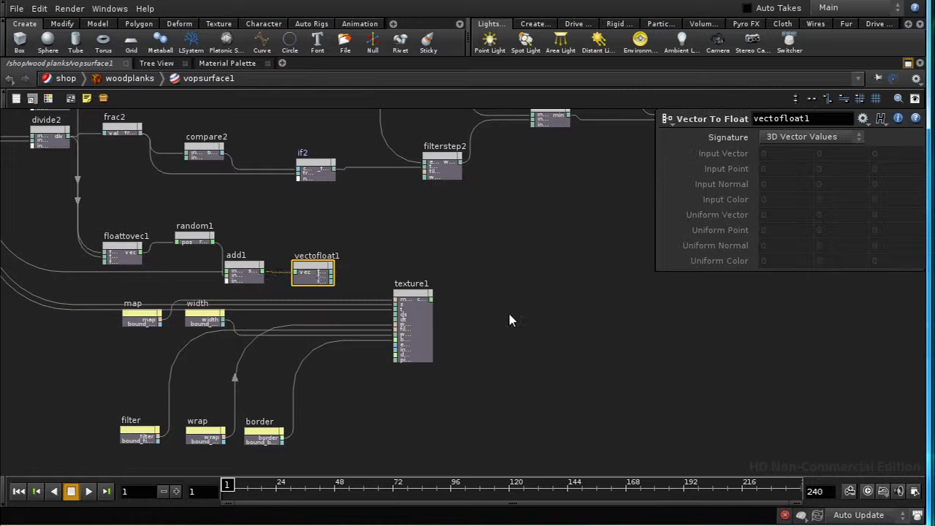
Step: Connect the Vector To Float outputs fval1 and fval2 to the s and t inputs of texture1
scroll(507, 310, "up", 2)
scroll(508, 292, "up", 2)
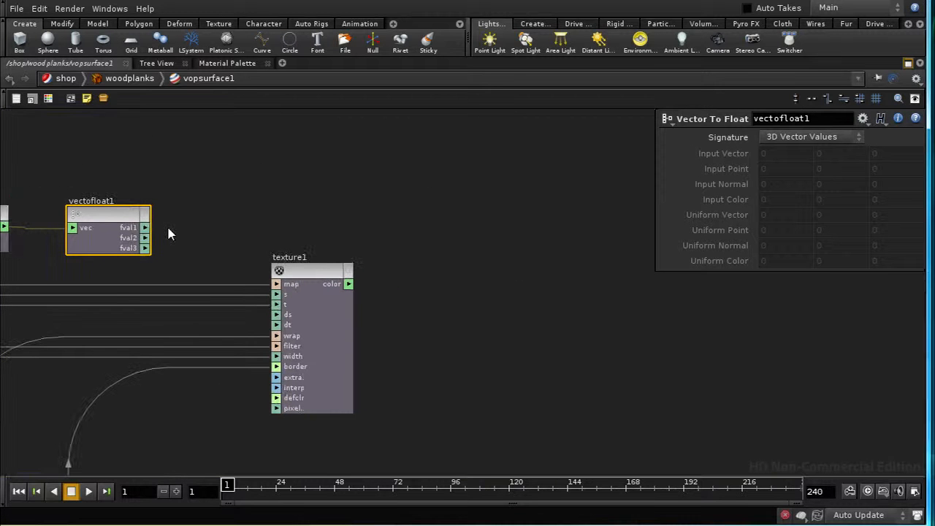
left_click_drag(146, 228, 277, 295)
left_click_drag(146, 238, 277, 307)
middle_click_drag(409, 376, 455, 353)
middle_click_drag(185, 309, 299, 320)
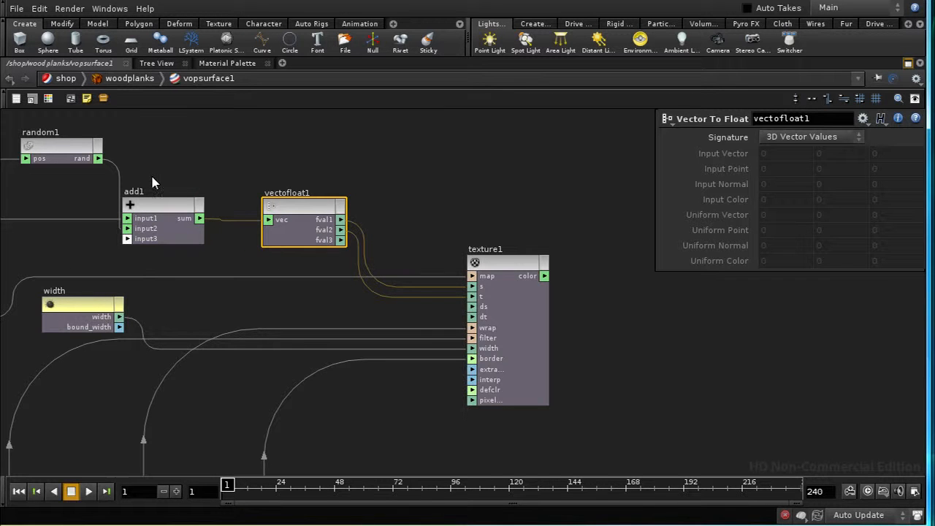
middle_click_drag(152, 181, 146, 151)
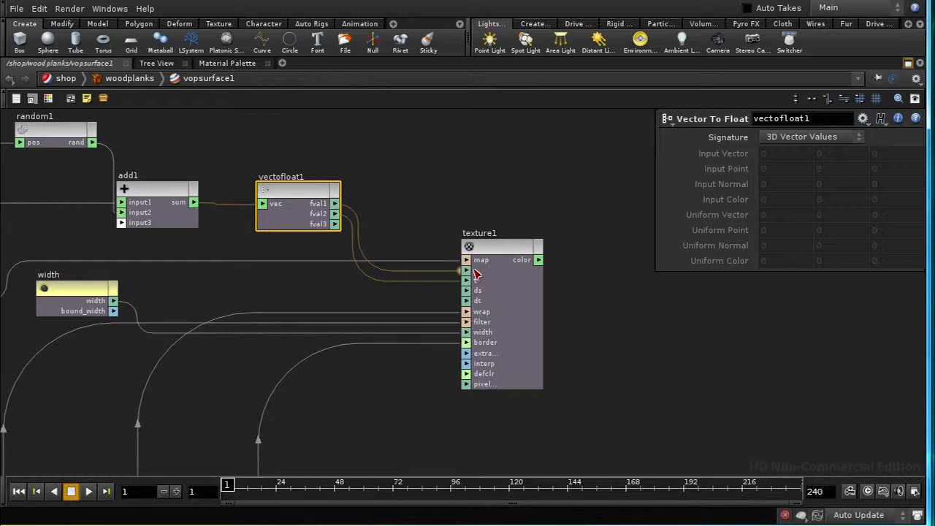
middle_click_drag(611, 429, 518, 394)
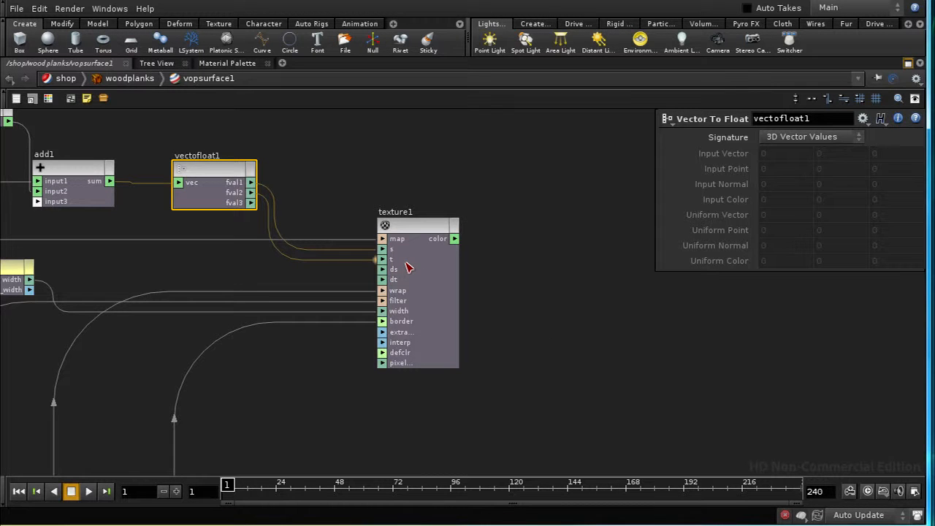
Step: Insert a Multiply node on the wire between mix1 and output1, and connect texture1's color output to its second input
scroll(516, 317, "down", 5)
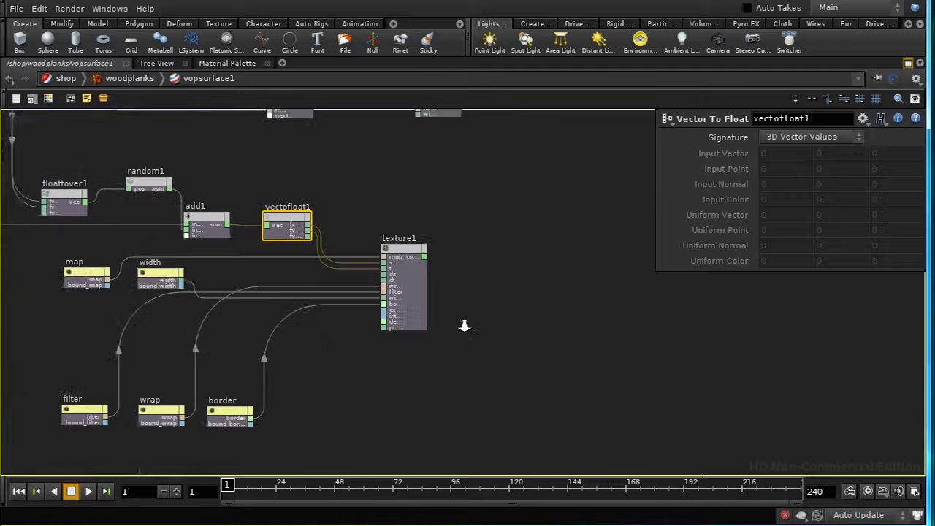
middle_click_drag(461, 352, 425, 381)
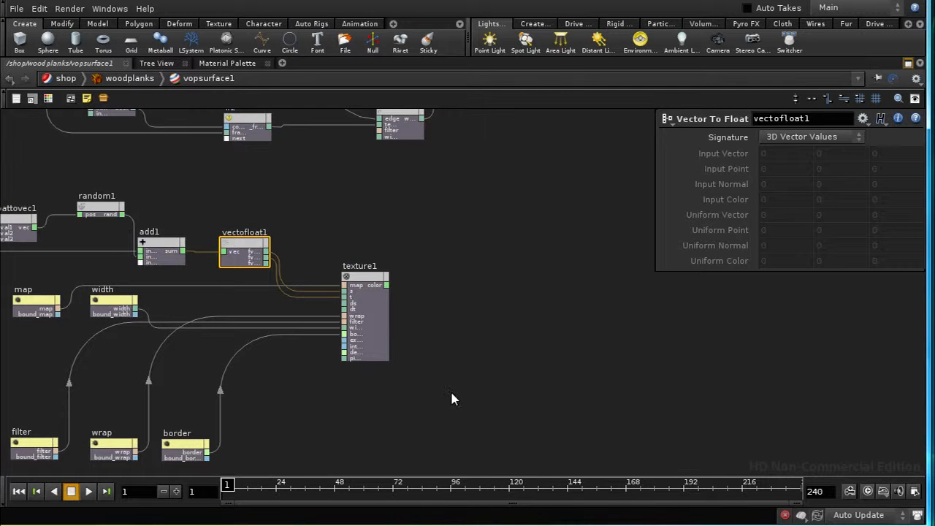
mouse_move(464, 345)
middle_mouse_down()
mouse_move(365, 398)
mouse_move(229, 409)
middle_mouse_up()
middle_click_drag(436, 326, 377, 378)
left_click_drag(527, 164, 587, 171)
key("Tab")
type("Multiply")
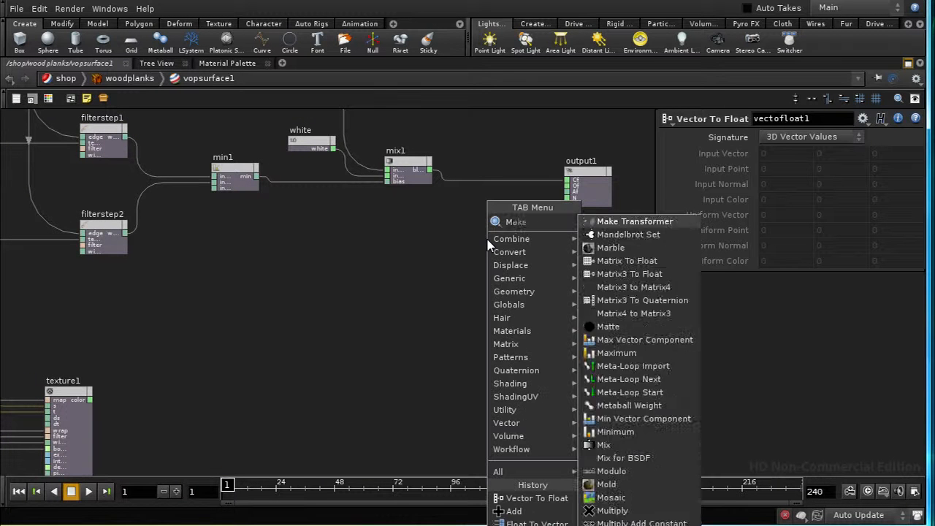
left_click(590, 221)
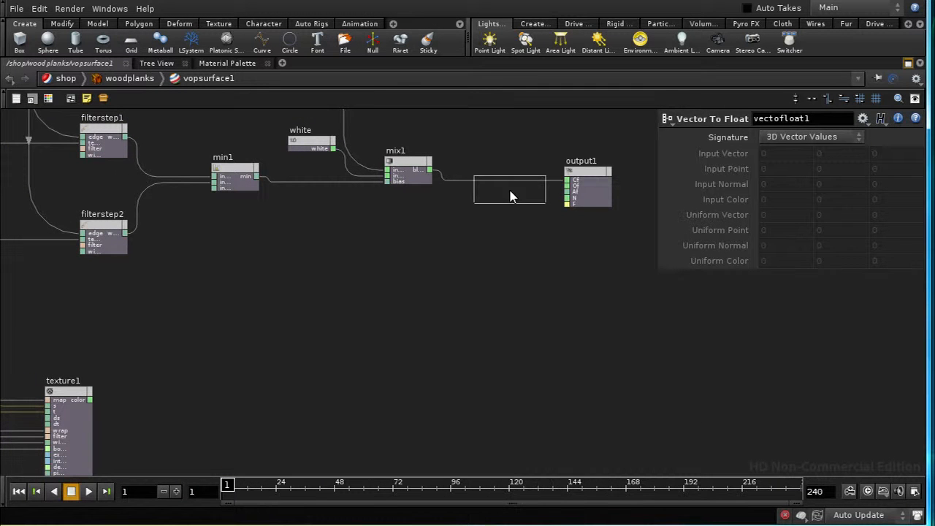
left_click(511, 193)
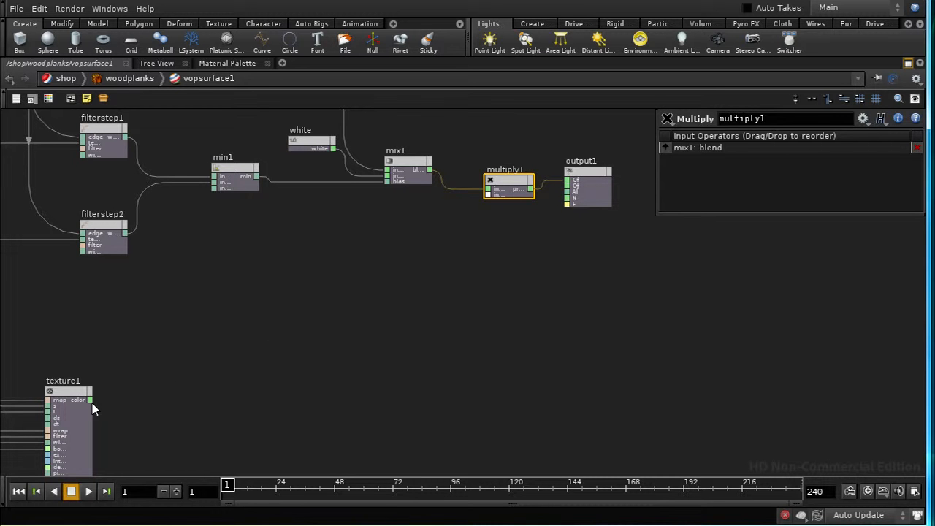
left_click_drag(90, 400, 491, 203)
middle_click_drag(455, 314, 239, 323)
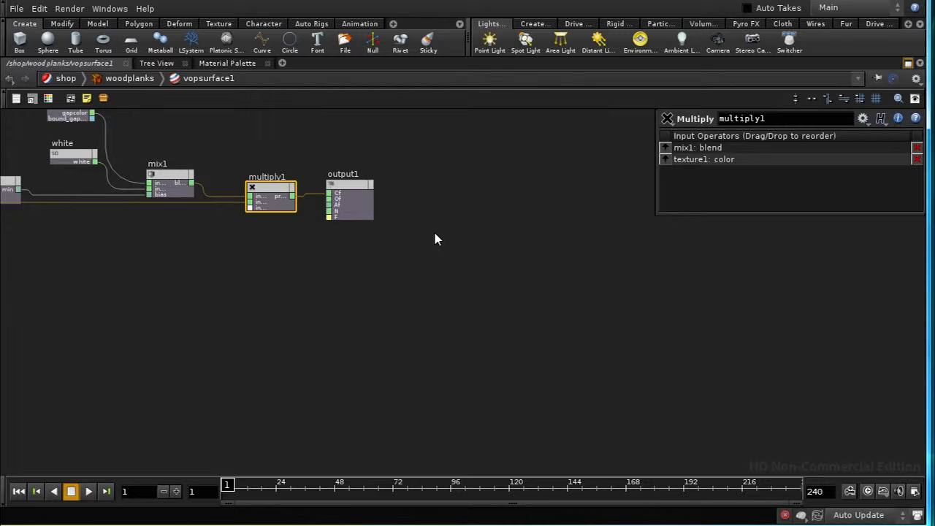
Step: Start a render to examine the wood texture on the planks
left_click(69, 8)
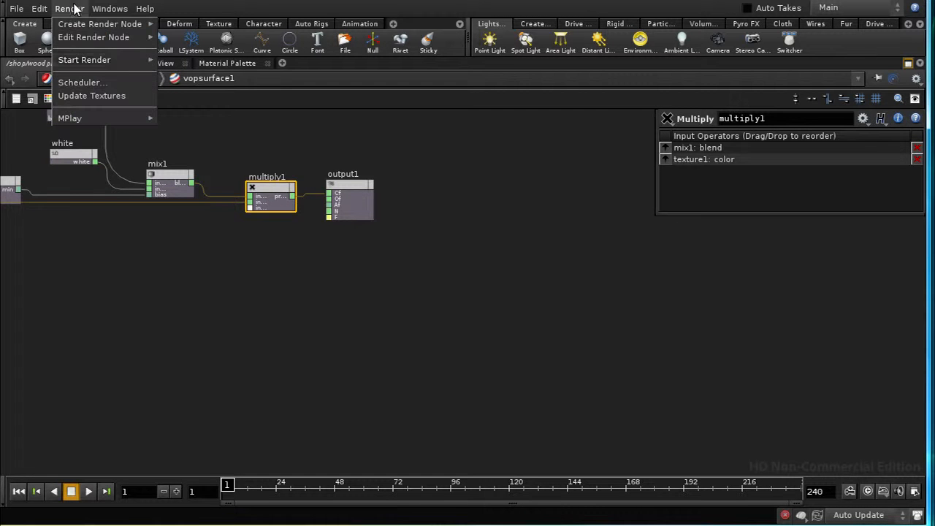
mouse_move(153, 63)
left_click(190, 61)
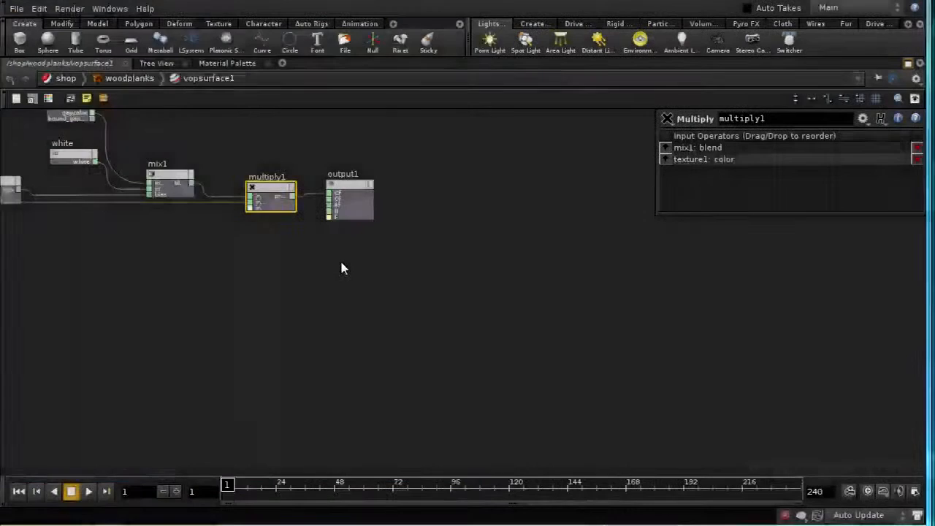
Step: Add a second, unconnected Add node in the free space just above random1
middle_click_drag(339, 260, 555, 334)
middle_click_drag(292, 351, 416, 261)
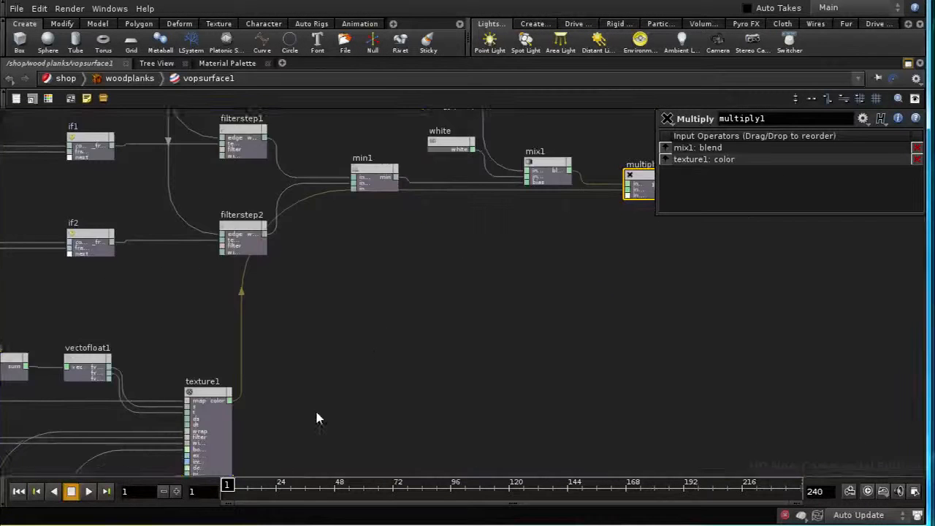
middle_click_drag(317, 417, 448, 361)
middle_click_drag(284, 276, 399, 302)
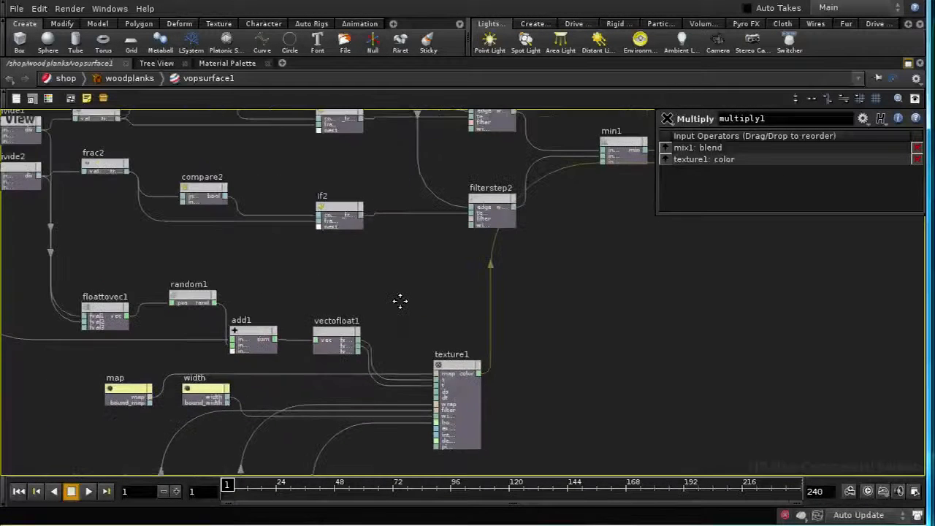
middle_click_drag(265, 252, 401, 286)
middle_click_drag(271, 285, 219, 277)
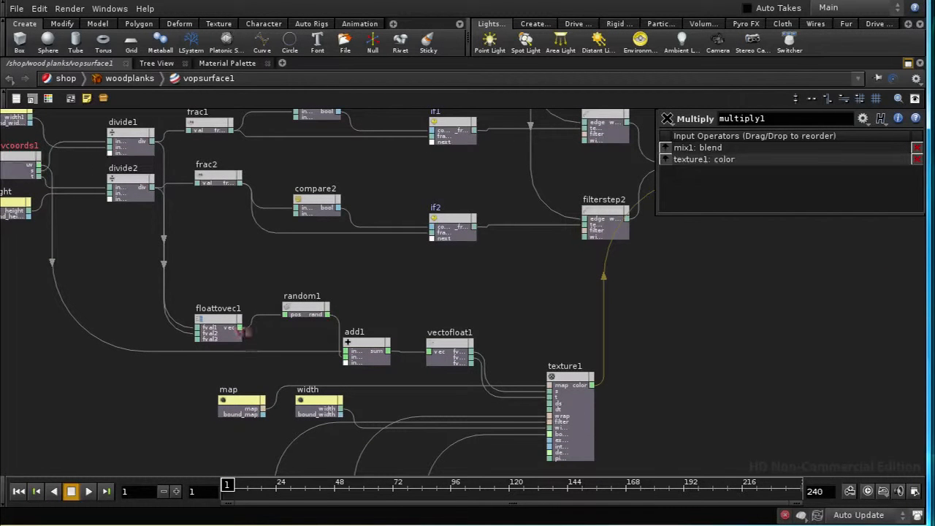
key("Tab")
type("add")
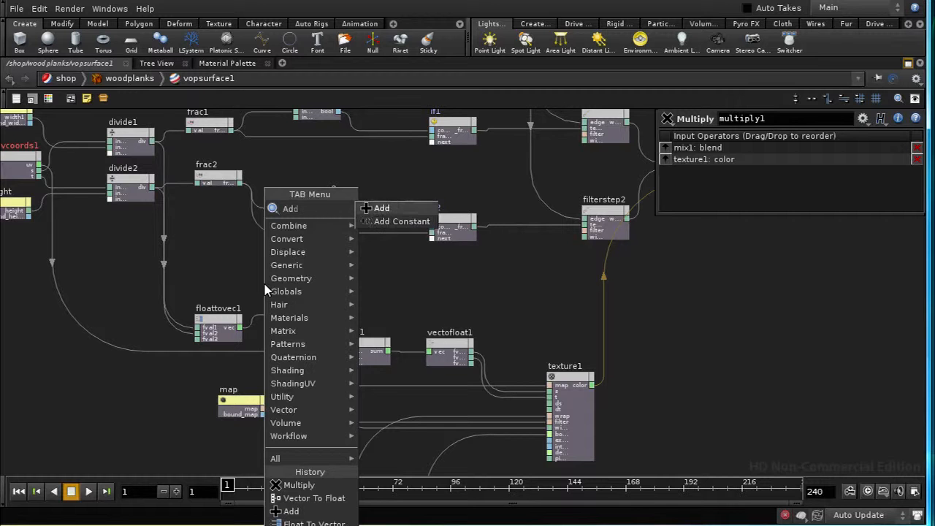
left_click(378, 209)
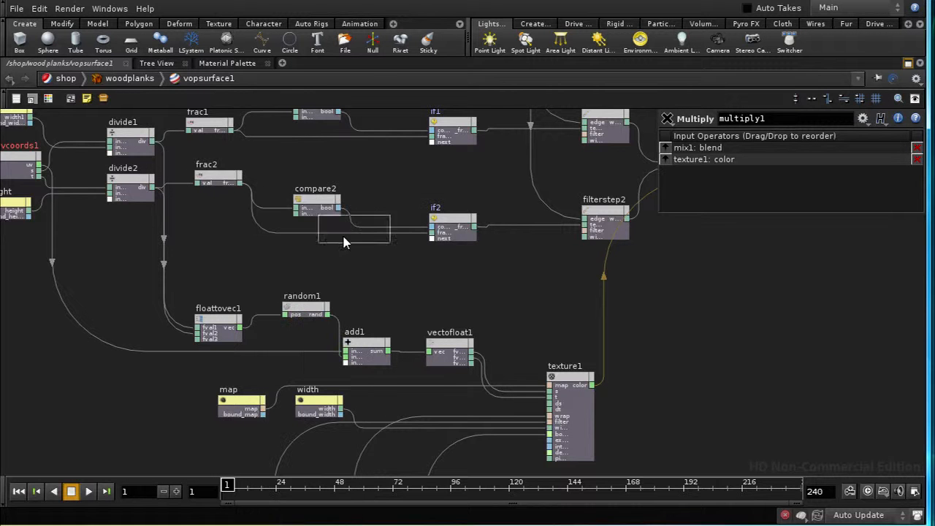
left_click(309, 272)
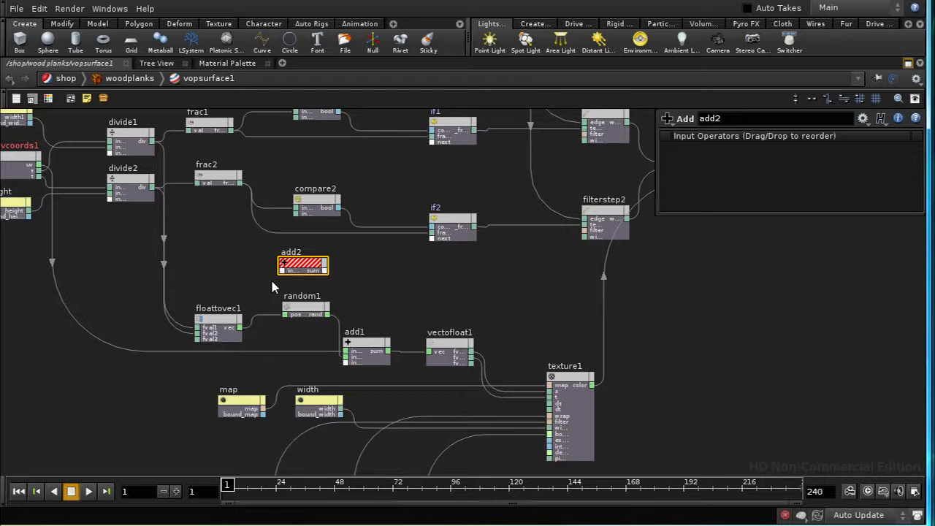
Step: Add a Constant node beside add2, in the free space below frac2
key("Tab")
type("co")
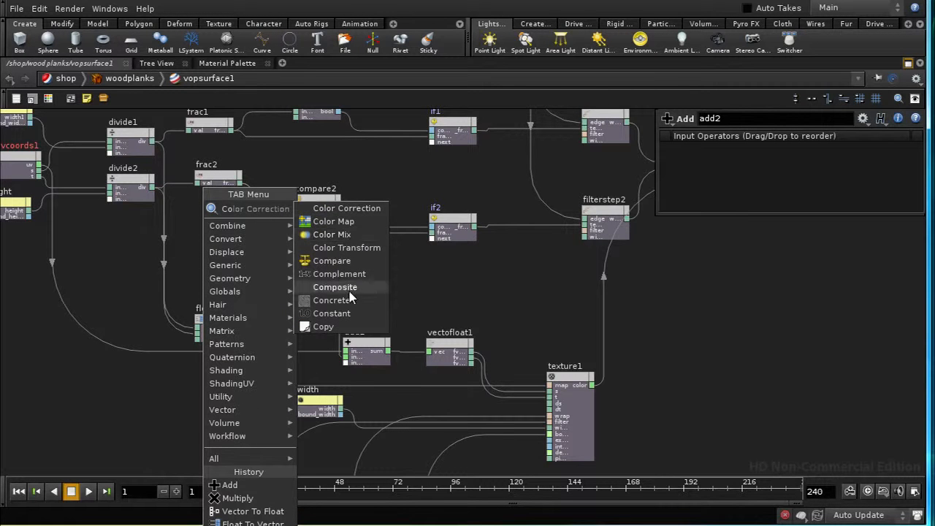
left_click(349, 314)
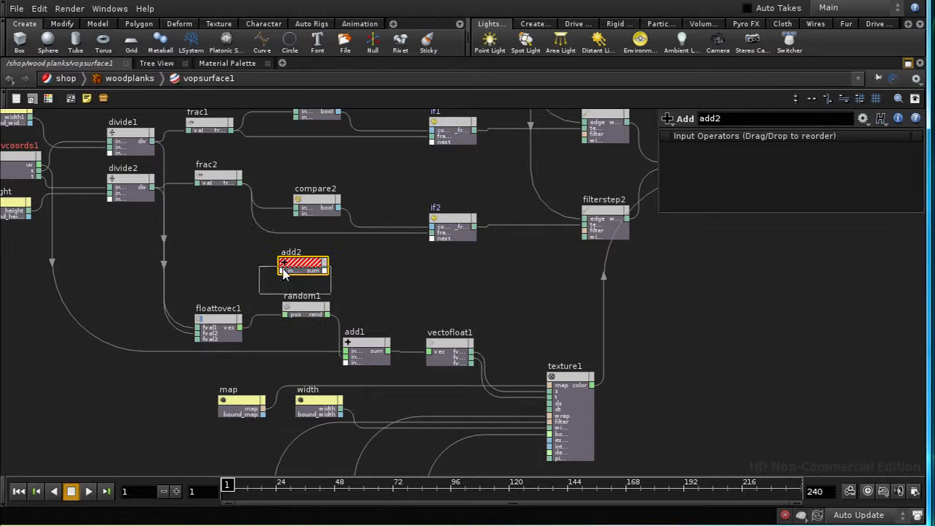
left_click(226, 242)
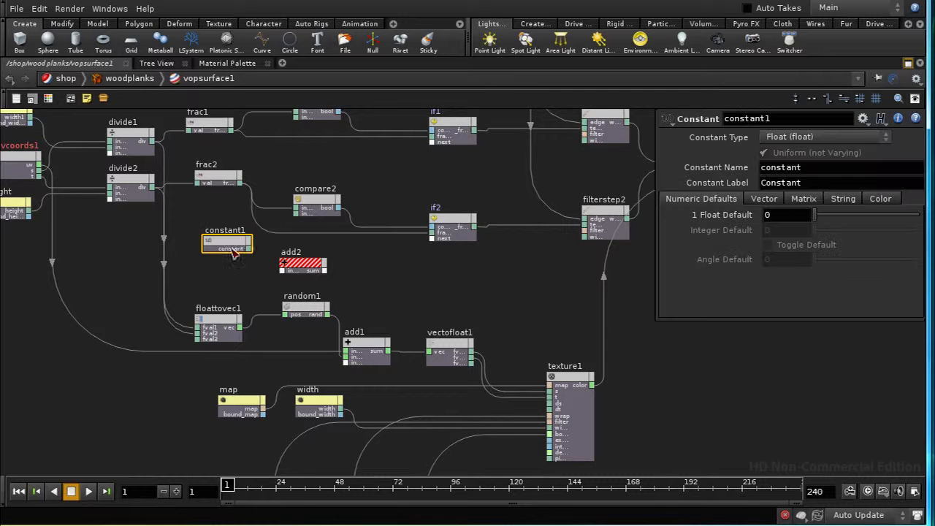
Step: Set the Constant node's type to 3 Floats (vector) with default values 234, 23 and 123
left_click(829, 138)
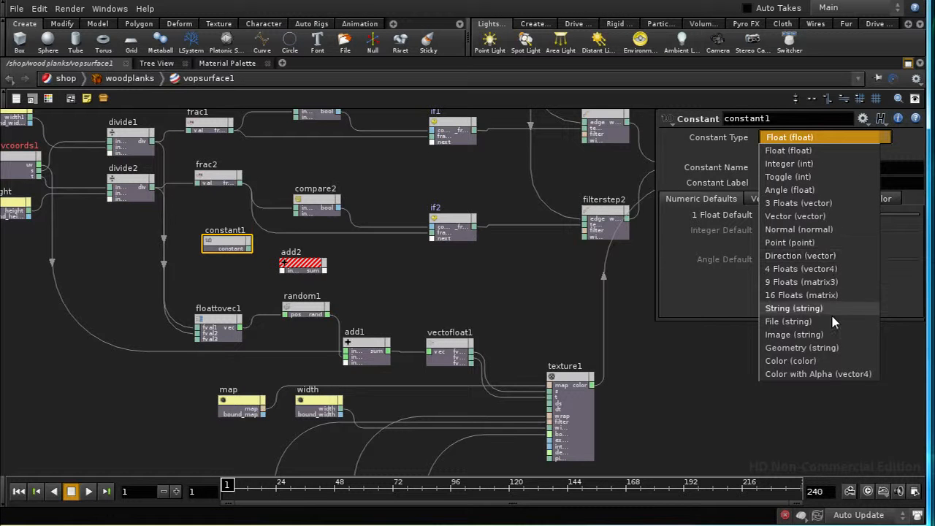
left_click(792, 203)
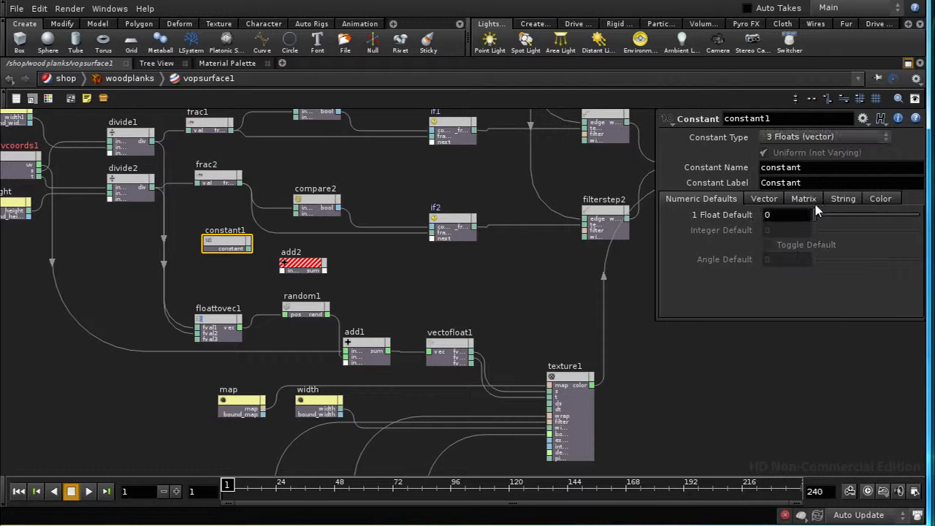
left_click(772, 204)
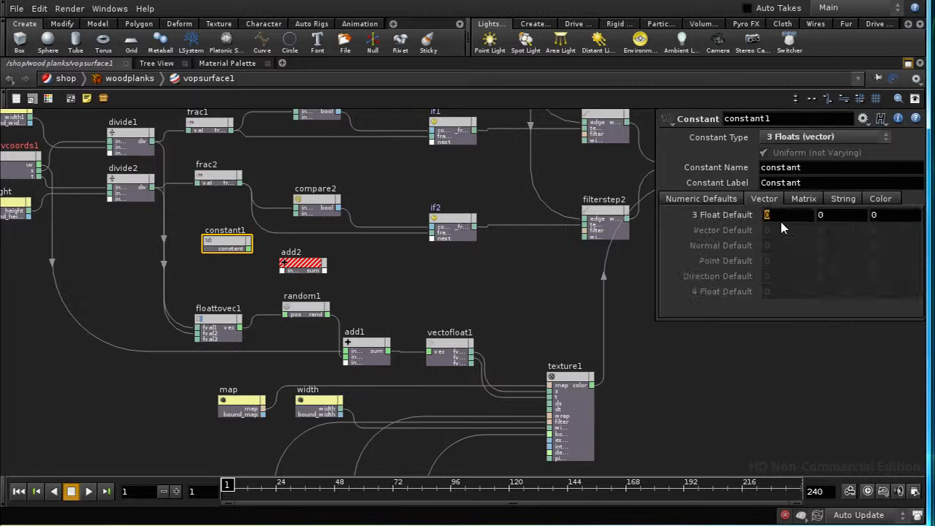
left_click(783, 221)
type("234")
left_click(820, 214)
type("23")
left_click(883, 214)
type("123")
left_click(555, 276)
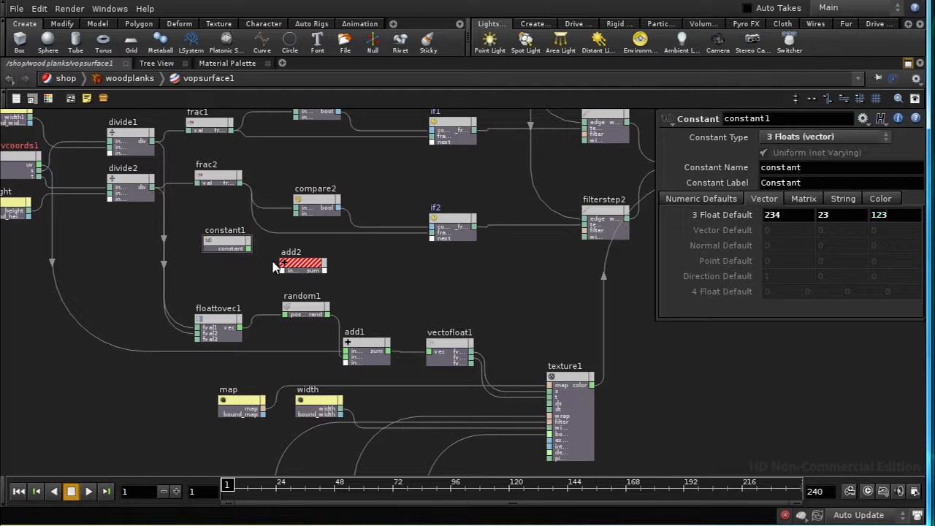
Step: Connect constant1 and floattovec1's vector output to add2, and add a Random node fed by add2's sum
mouse_move(249, 249)
left_mouse_down()
mouse_move(278, 280)
mouse_move(283, 273)
left_mouse_up()
left_click_drag(243, 330, 283, 267)
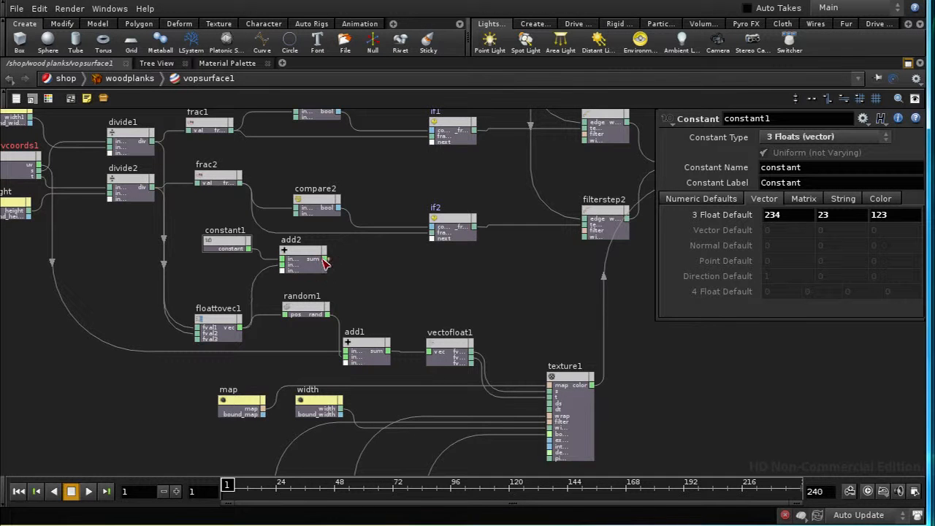
key("Tab")
type("ran")
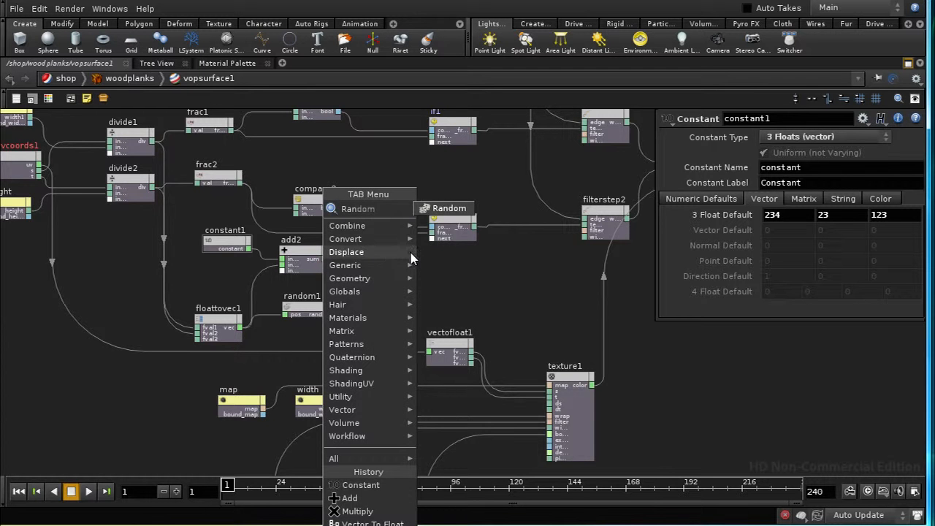
left_click(438, 213)
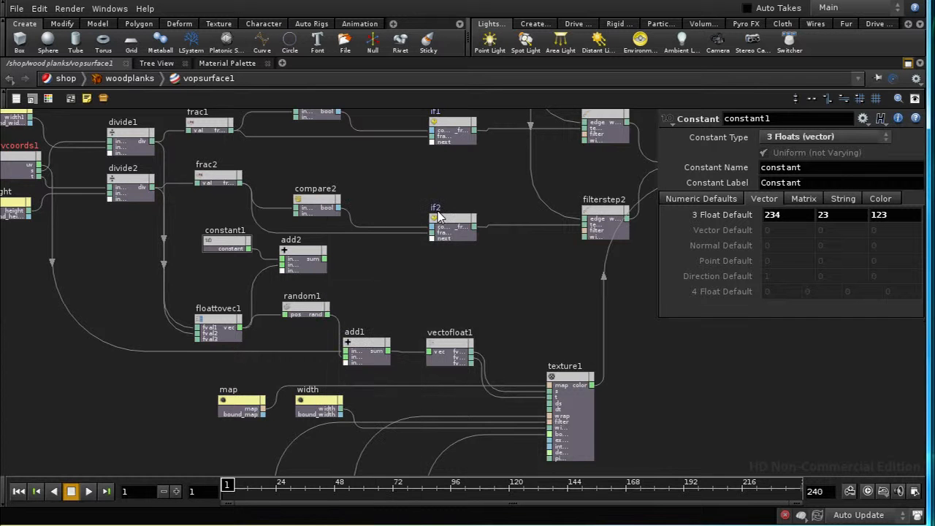
left_click(385, 271)
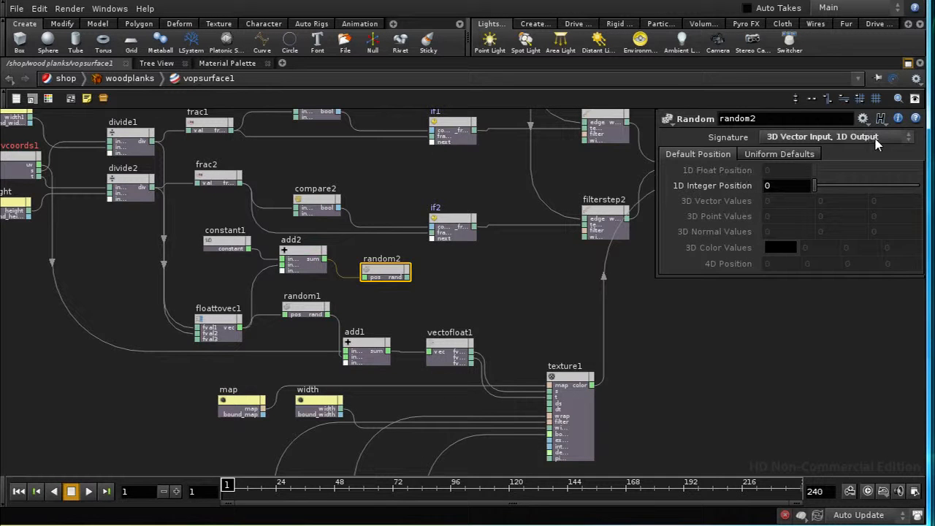
Step: Move constant1, add2 and random2 together into the free space below the filter, wrap and border parameter nodes
middle_click_drag(701, 425, 612, 387)
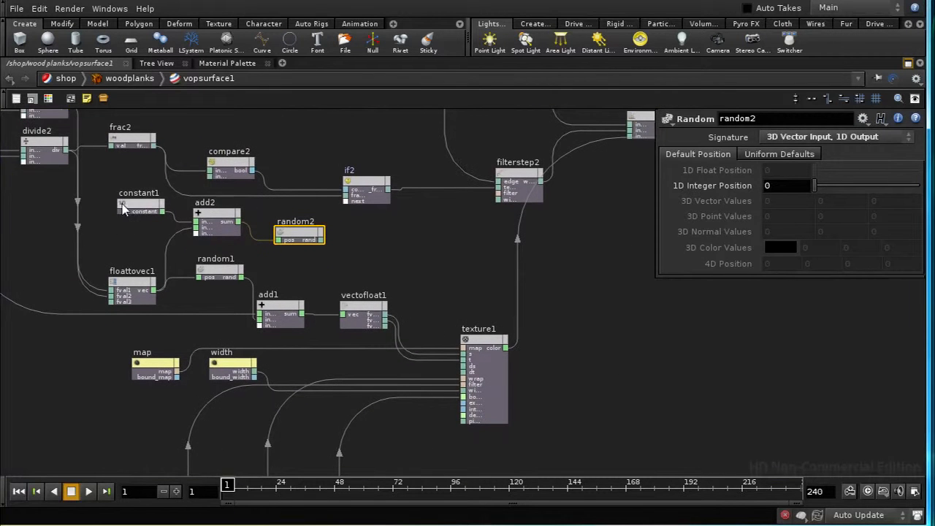
left_click_drag(111, 199, 326, 255)
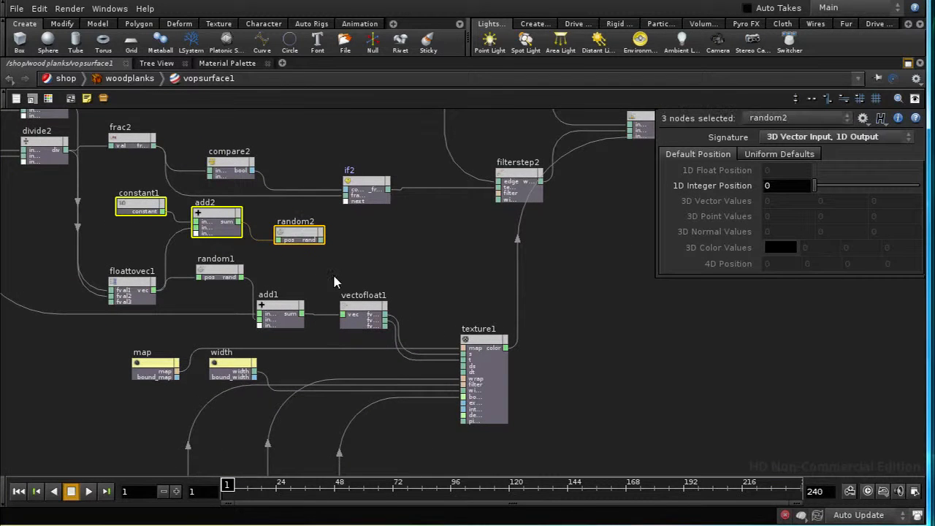
middle_click_drag(336, 276, 364, 224)
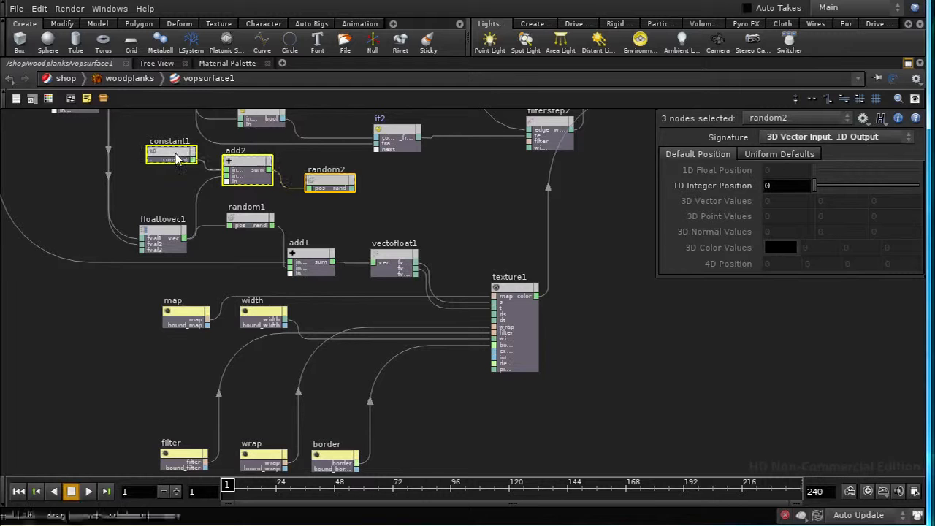
left_click_drag(411, 458, 434, 471)
middle_click_drag(438, 409, 401, 278)
left_click_drag(395, 344, 247, 405)
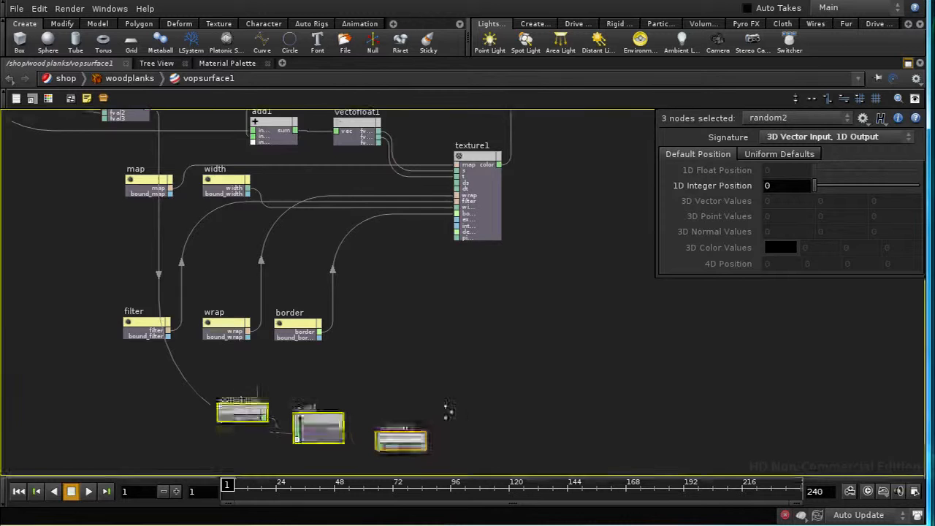
Step: Add a Ramp Parameter node beside random2, on its output side
middle_click_drag(444, 411, 365, 381)
key("Tab")
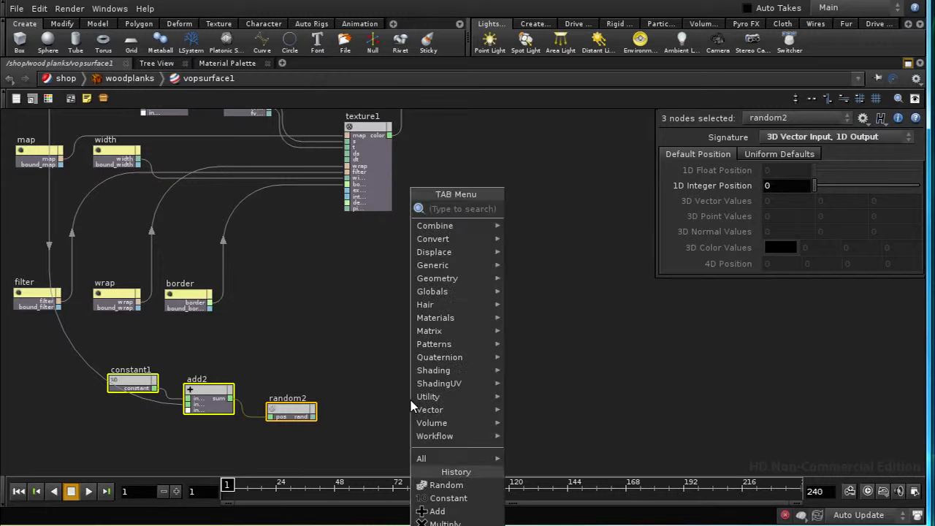
mouse_move(446, 370)
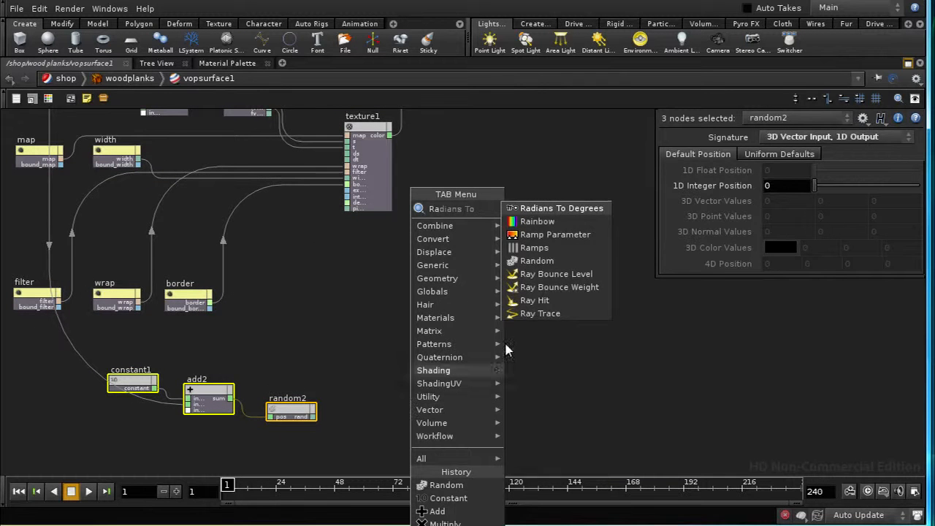
left_click(555, 234)
left_click(380, 400)
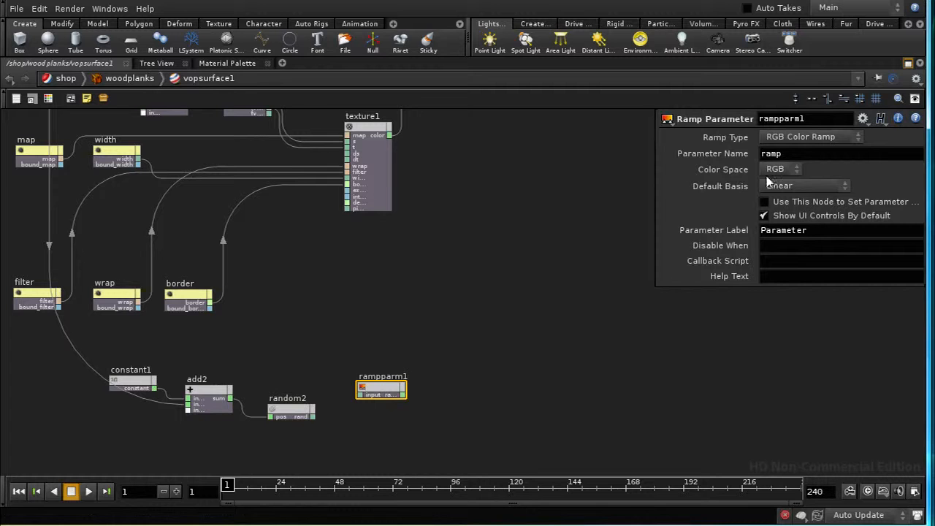
Step: Rename the new ramp node as variationramp
double_click(804, 118)
type("variationramp")
Step: Set the ramp's parameter name to $OS and its parameter label to Variation Ramp
key("Tab")
type("Va")
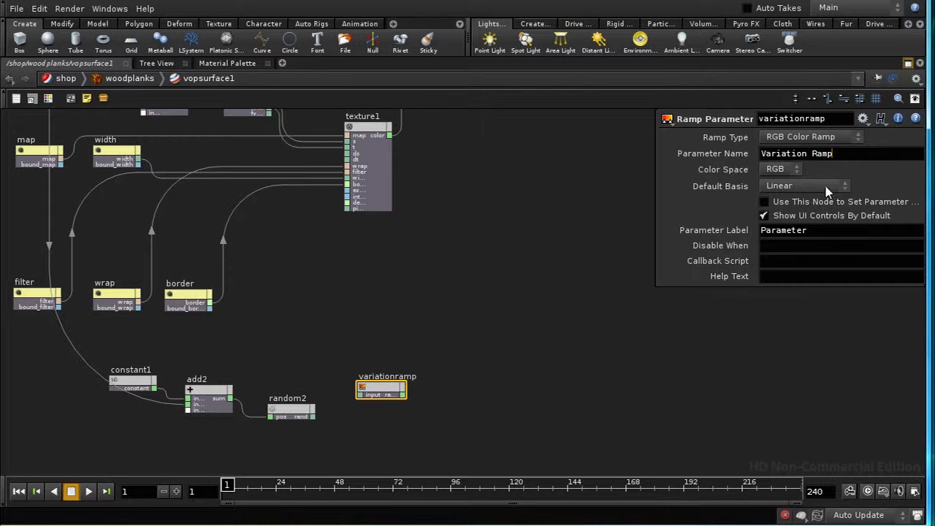
key("Return")
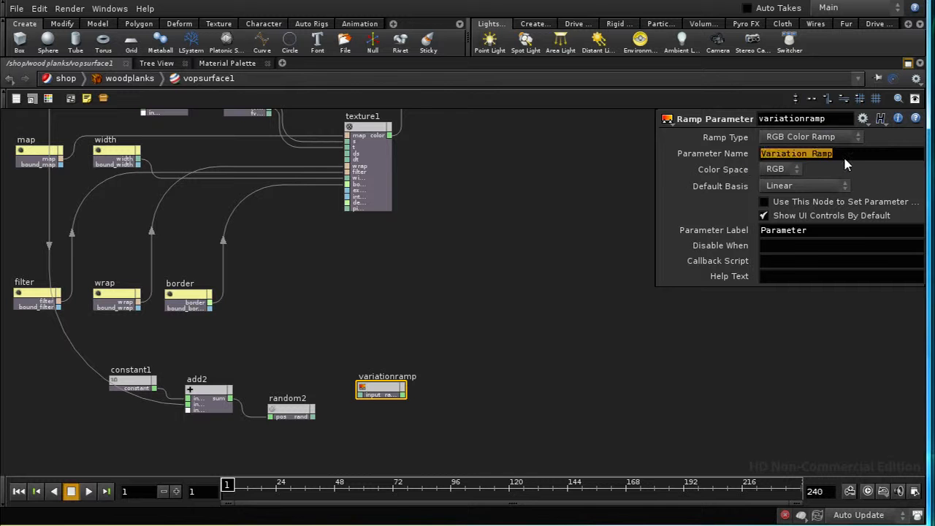
type("$OS")
key("Tab")
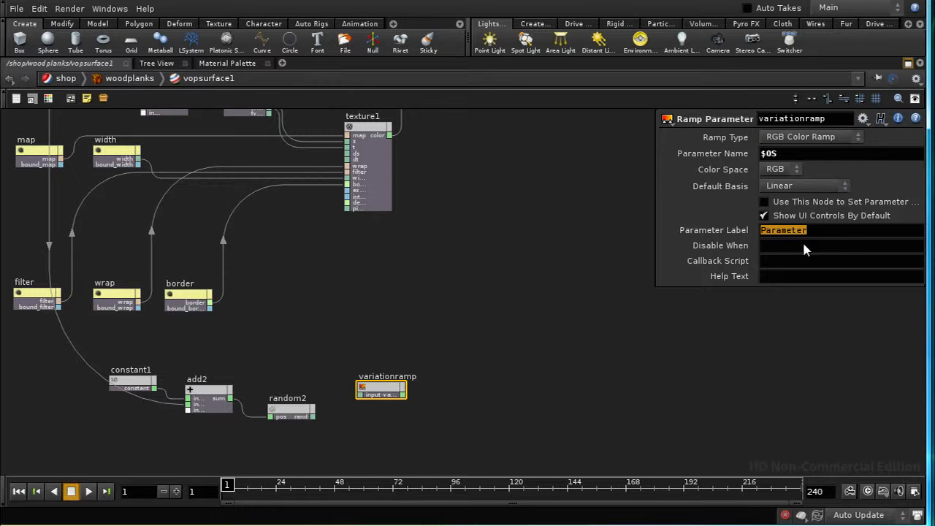
type("Variation Ramp")
key("Return")
Step: Connect random2's output to variationramp's input and colour the ramp node light yellow like the other parameter nodes
middle_click_drag(388, 414, 351, 407)
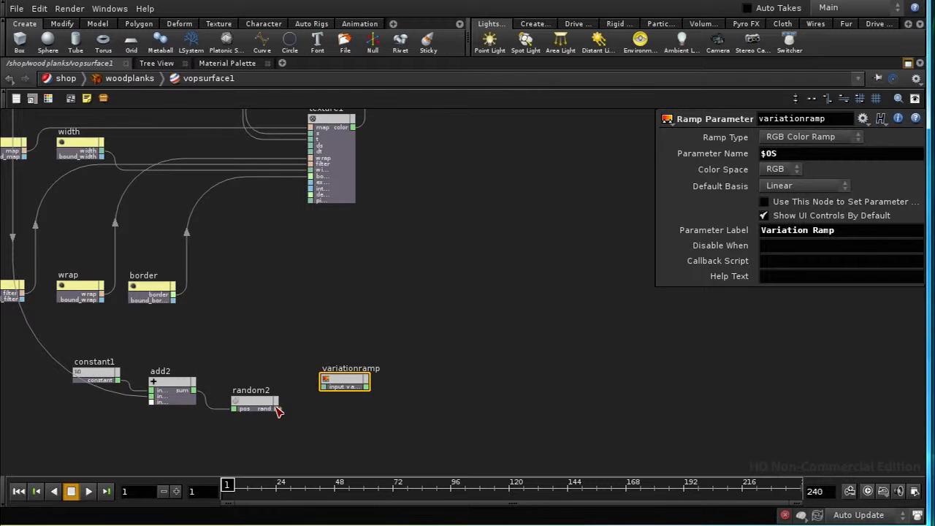
middle_click_drag(390, 416, 512, 321)
left_click_drag(456, 259, 472, 314)
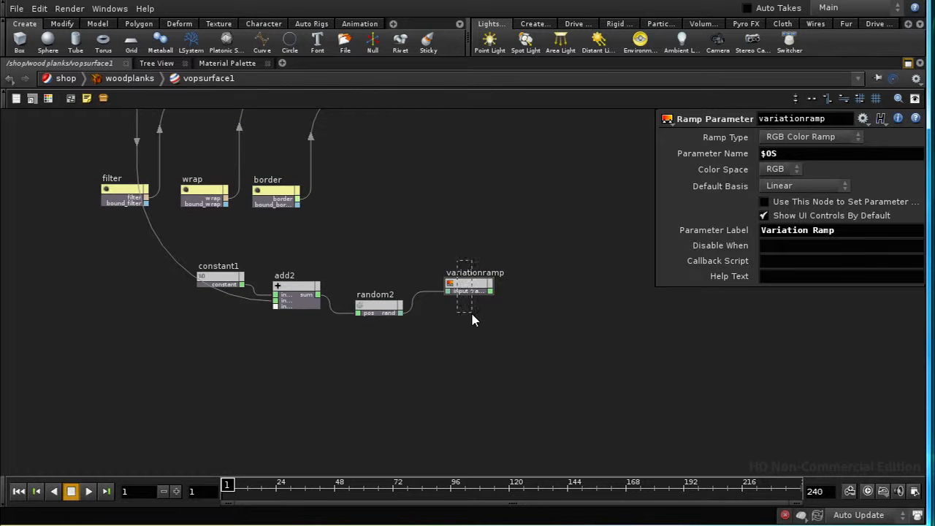
key("c")
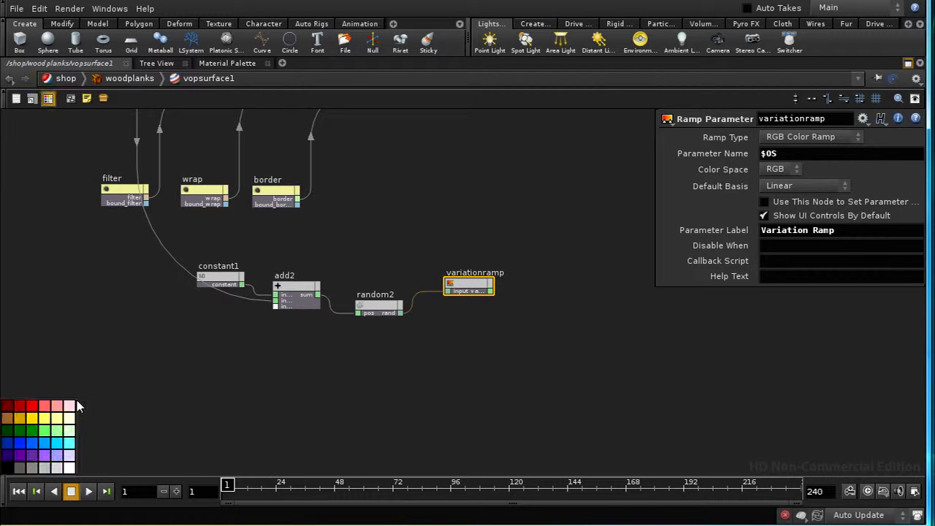
key("c")
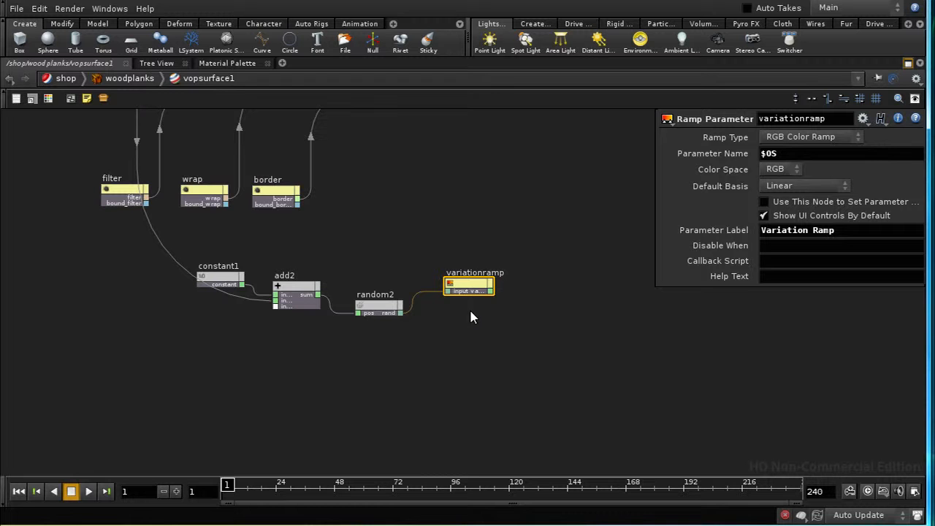
left_click_drag(469, 285, 462, 293)
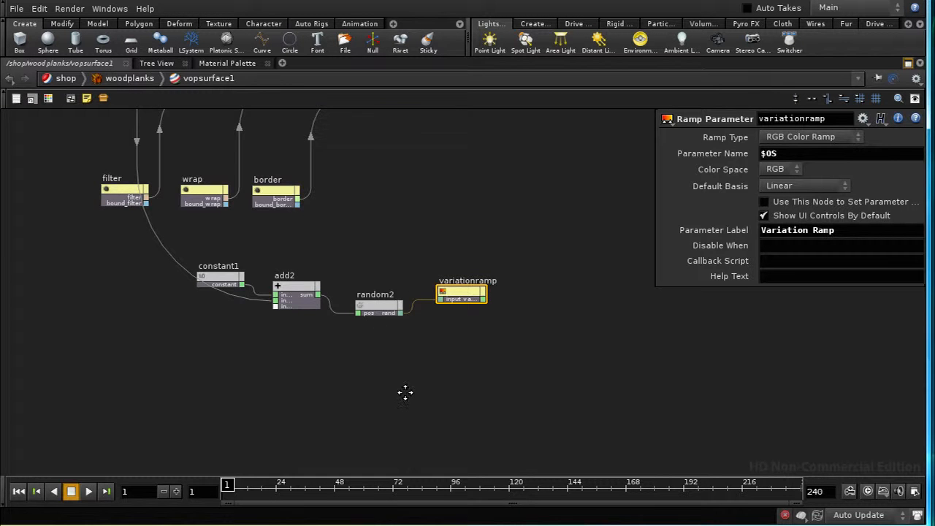
Step: Connect variationramp's output to mix1's input2 in place of the white constant, and move the white node aside above min1
middle_click_drag(405, 392, 281, 451)
mouse_move(426, 263)
right_mouse_down()
mouse_move(430, 292)
mouse_move(426, 253)
right_mouse_up()
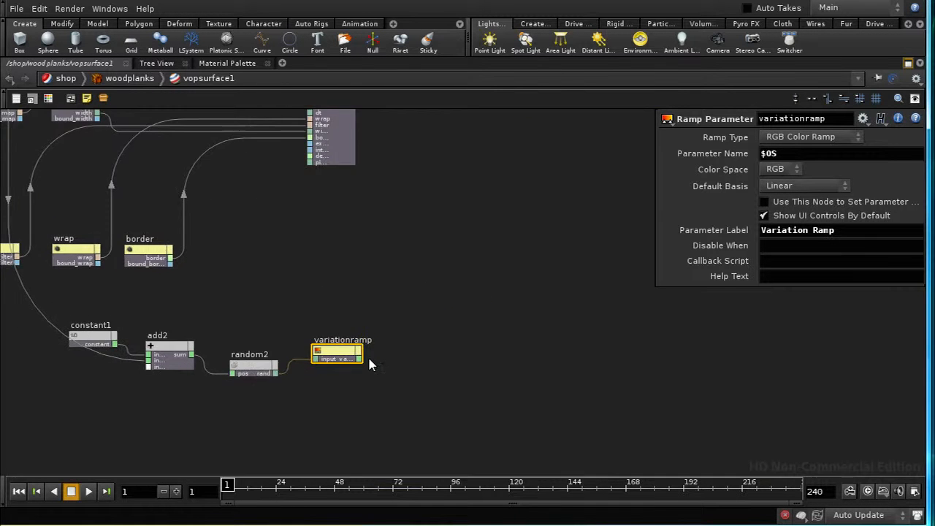
middle_click_drag(433, 189, 367, 387)
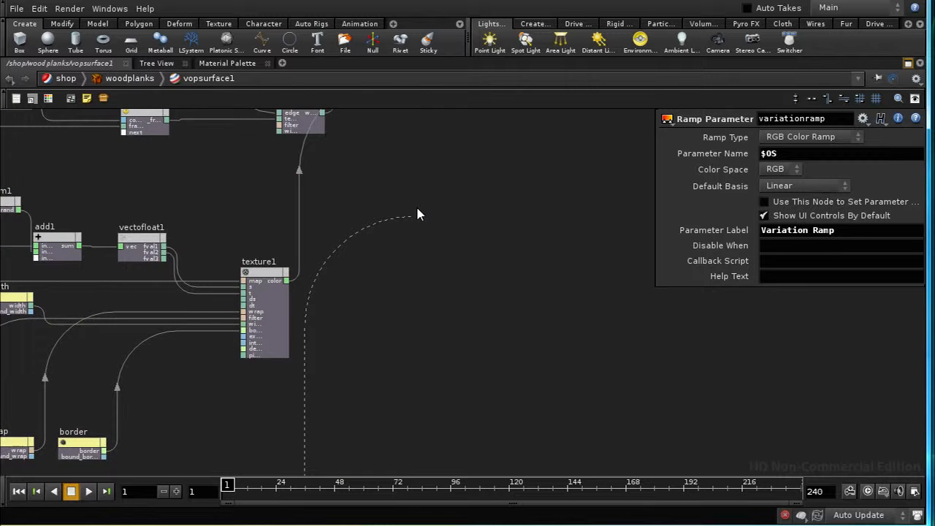
middle_click_drag(415, 211, 403, 452)
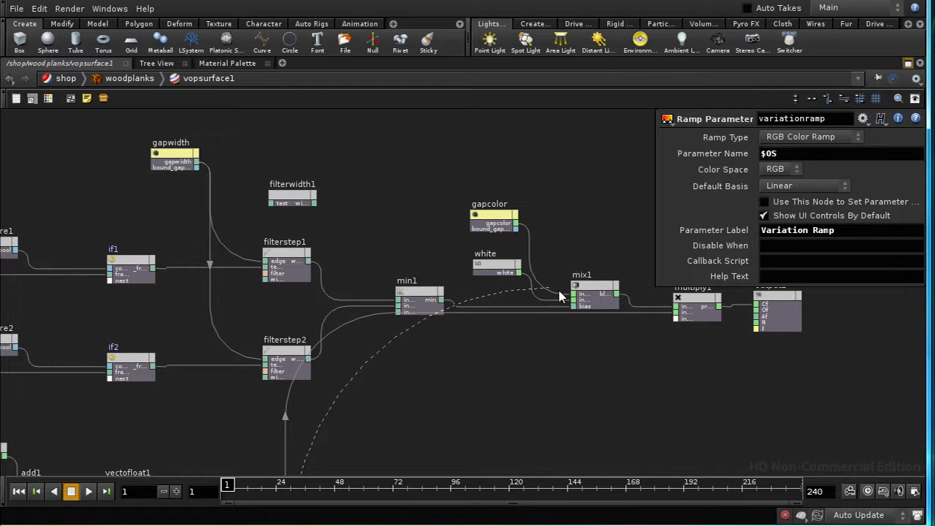
left_click(582, 304)
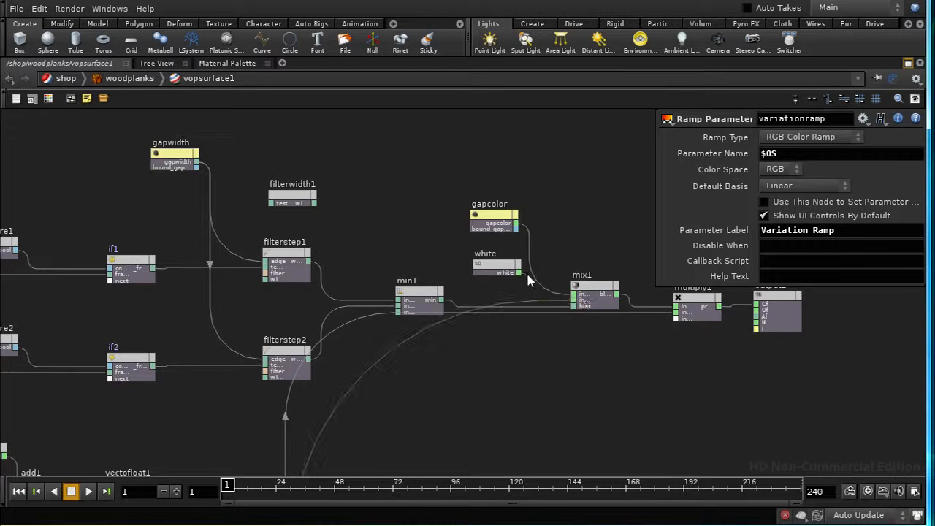
left_click_drag(505, 270, 406, 170)
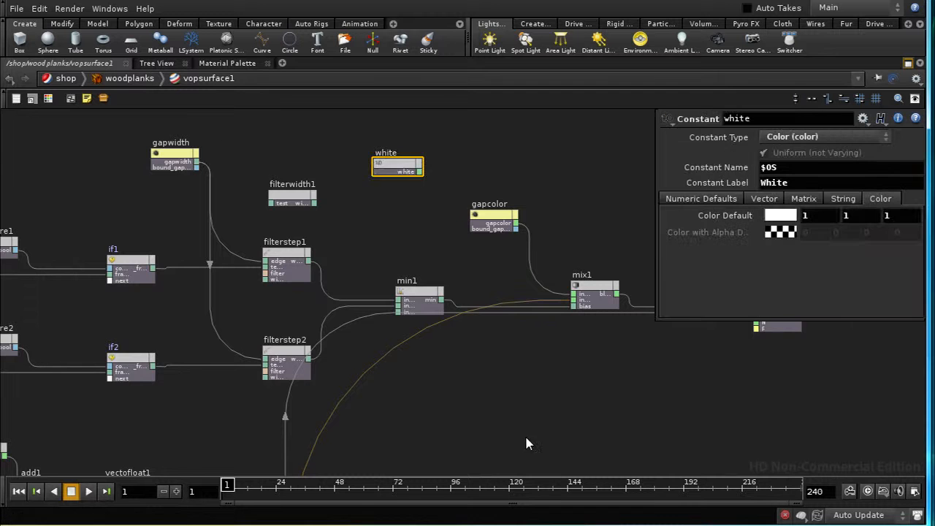
Step: Render the planks with mantra1 to check the colour variation, and minimize the MPlay window
middle_click_drag(532, 423, 482, 236)
middle_click_drag(455, 304, 491, 296)
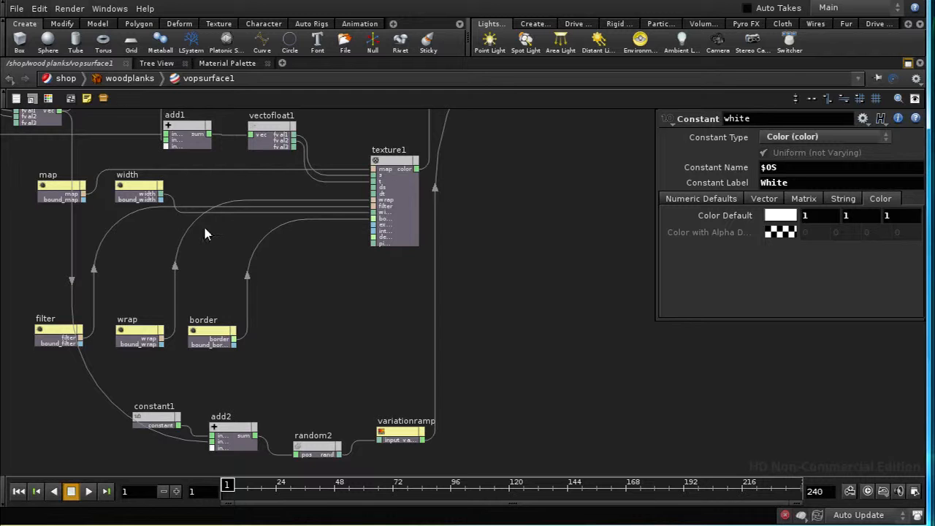
left_click(75, 11)
mouse_move(122, 62)
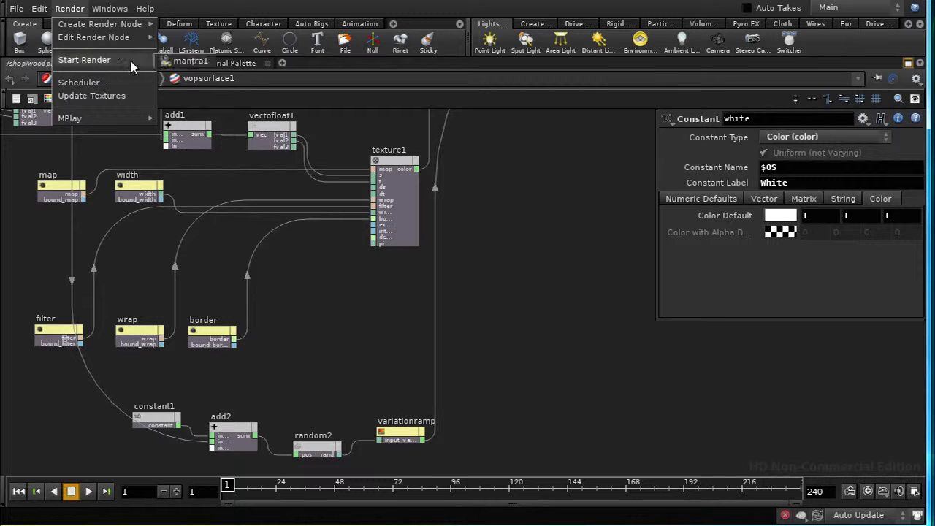
left_click(168, 65)
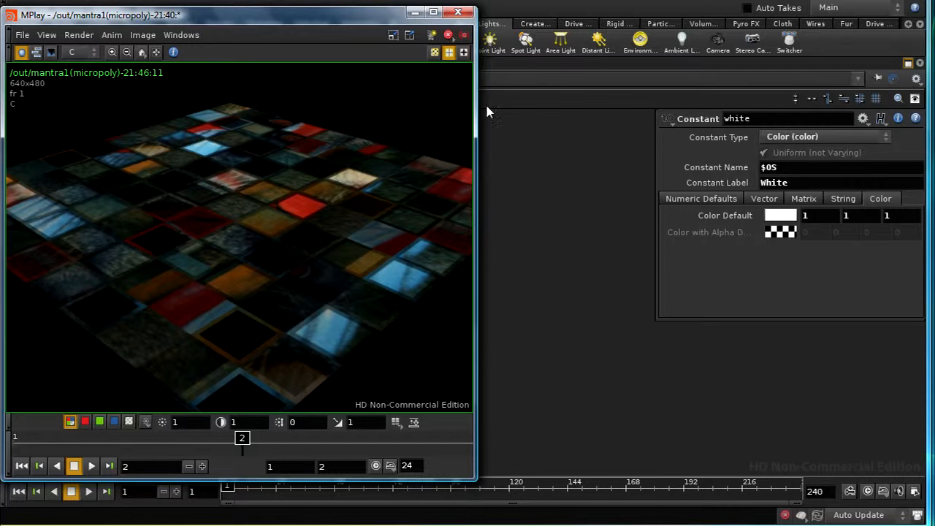
left_click(414, 12)
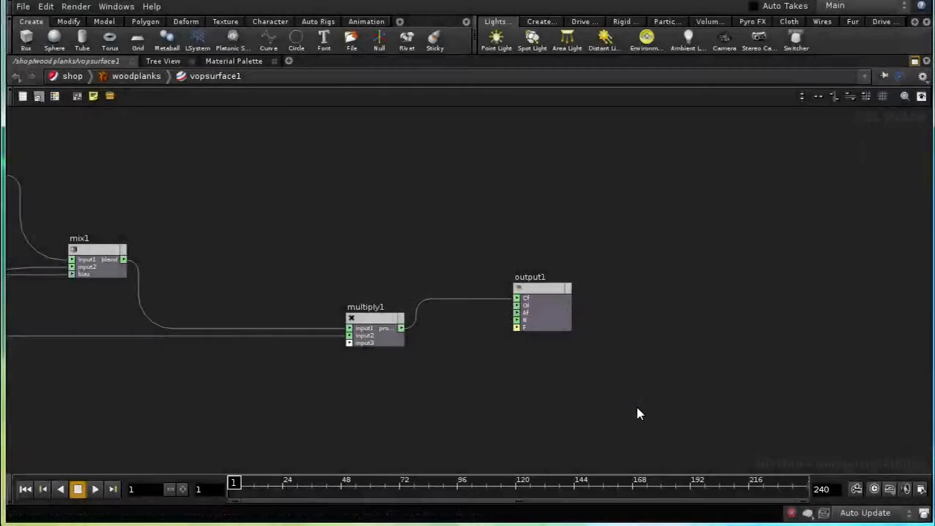
Step: Move output1 slightly so that it lines up horizontally with multiply1
middle_click_drag(322, 425, 463, 423)
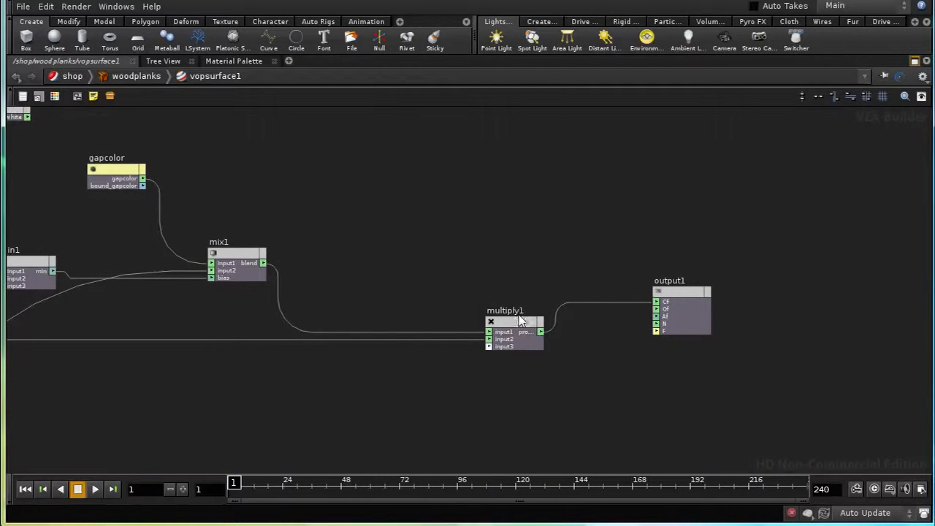
left_click_drag(690, 293, 712, 323)
middle_click_drag(589, 403, 482, 396)
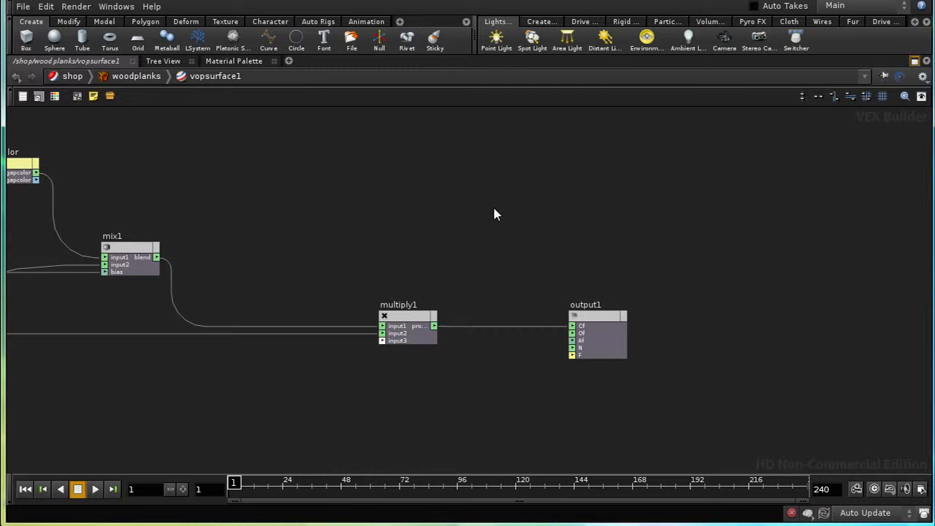
Step: Add a Lambert node in the free space above multiply1
middle_click_drag(467, 207, 468, 235)
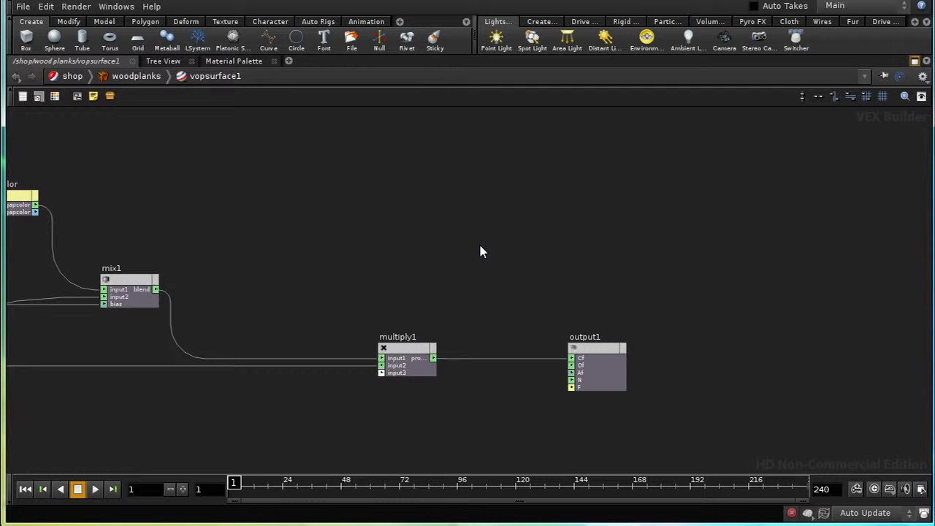
scroll(479, 251, "down", 5)
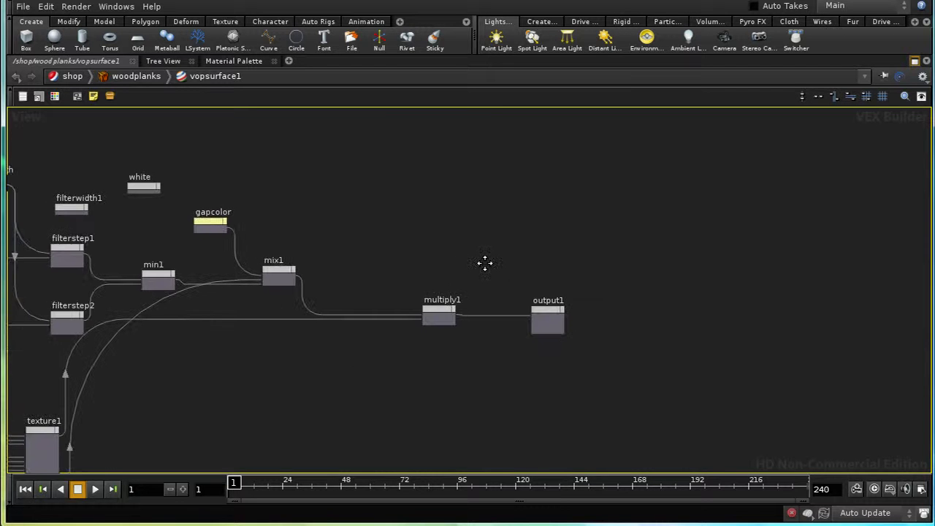
middle_click_drag(484, 263, 507, 270)
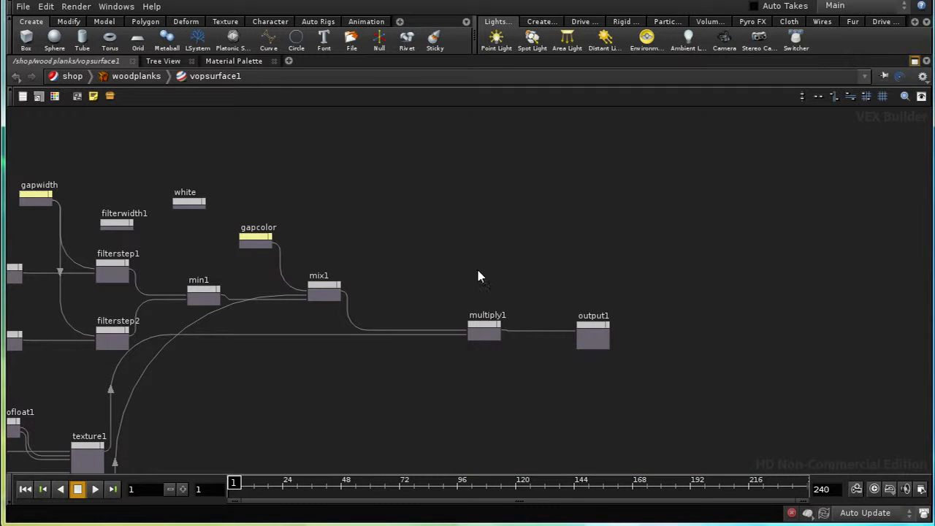
scroll(544, 358, "up", 3)
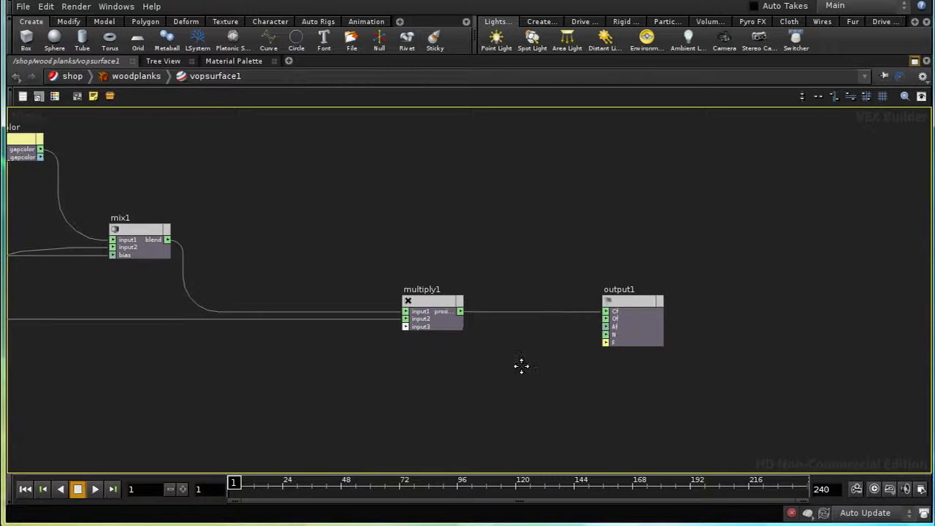
middle_click_drag(521, 367, 523, 426)
middle_click_drag(522, 357, 536, 330)
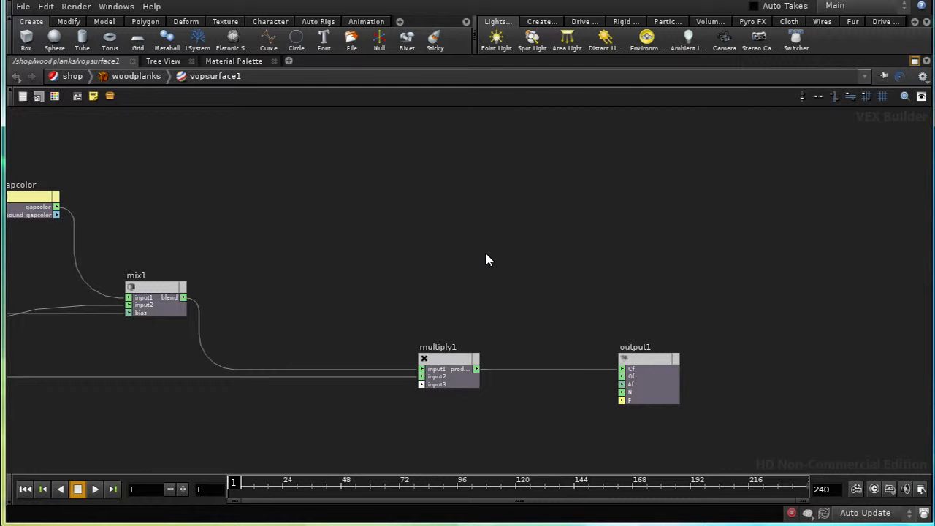
key("Tab")
type("Lam")
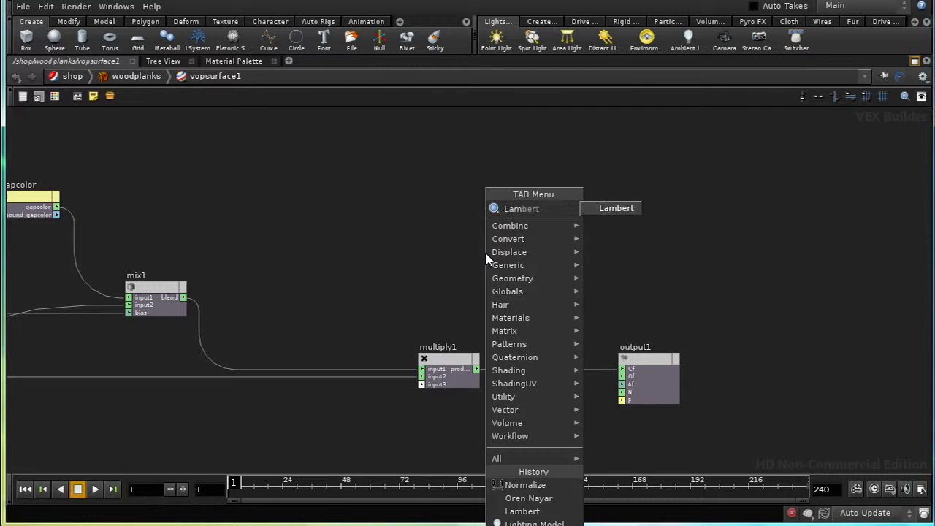
left_click(624, 207)
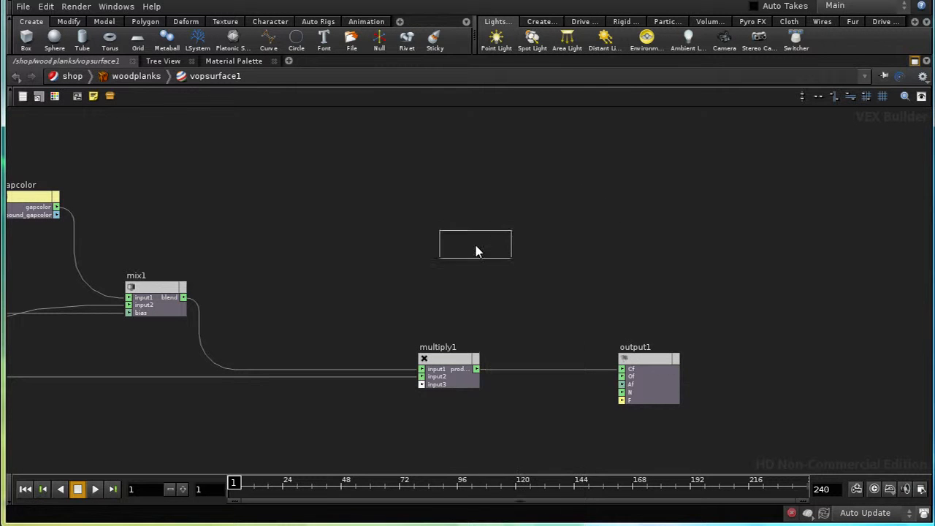
left_click(475, 252)
Step: Add an Oren Nayar node to the right of lambert1, in the free space above output1
key("Tab")
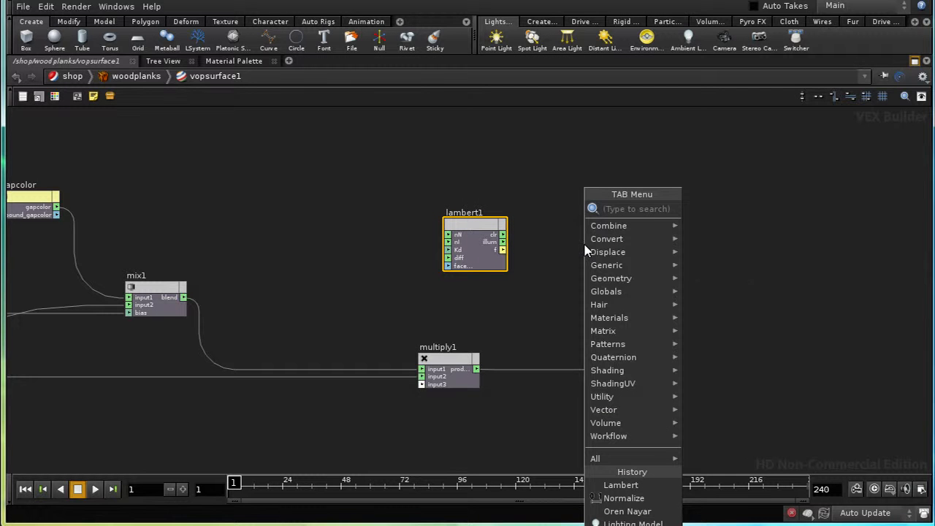
type("Oren Nayar")
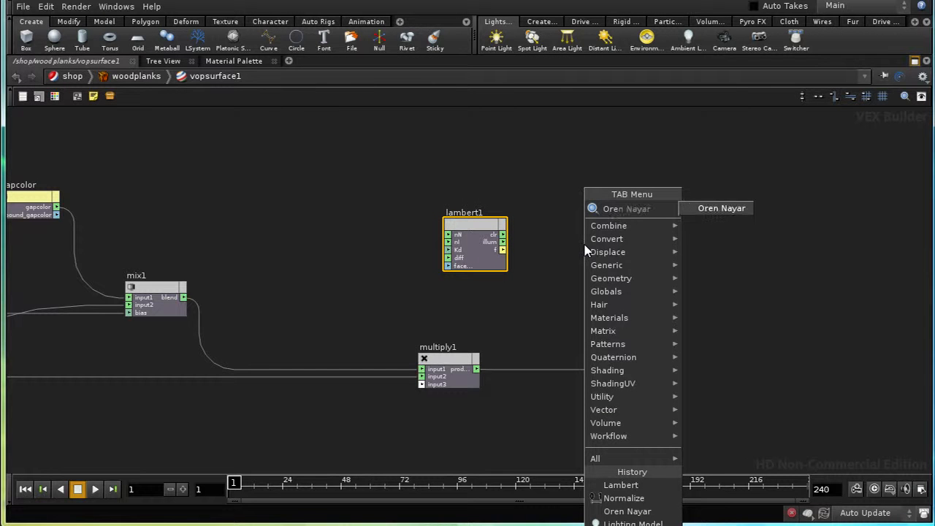
left_click(721, 208)
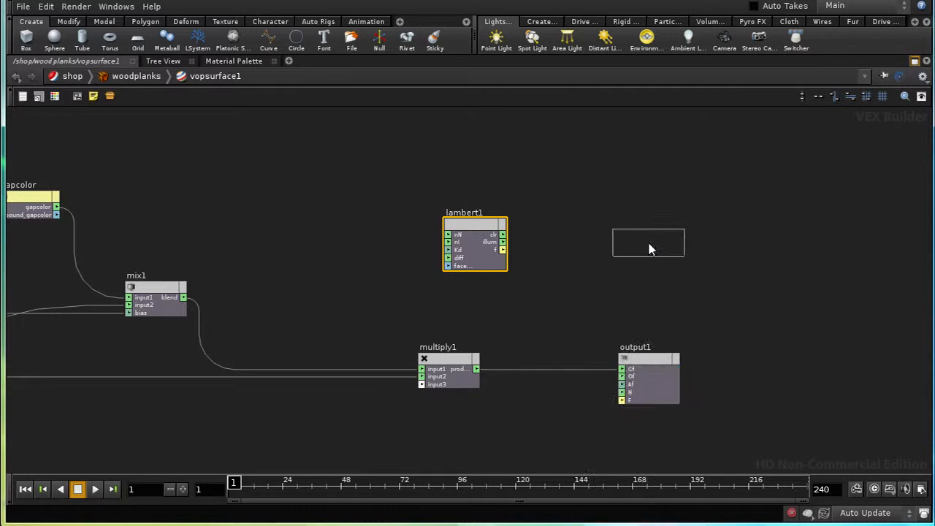
left_click(652, 247)
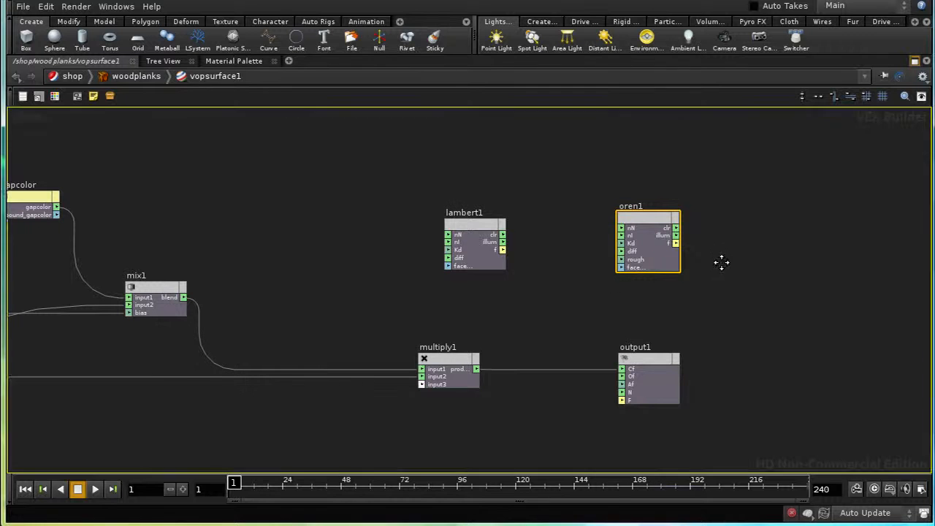
middle_click_drag(722, 262, 720, 238)
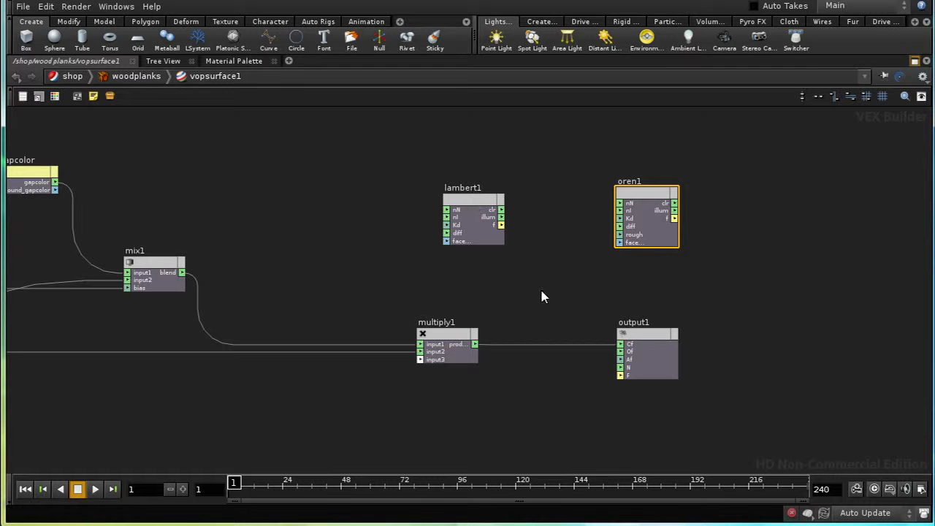
left_click_drag(637, 191, 665, 182)
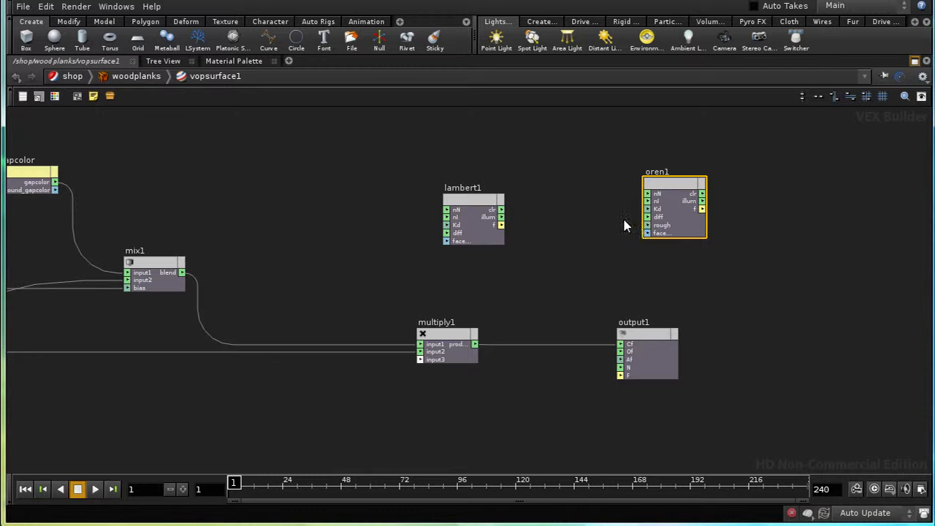
Step: Delete the Oren Nayar node
left_click(617, 160)
left_click_drag(616, 160, 715, 271)
key("Delete")
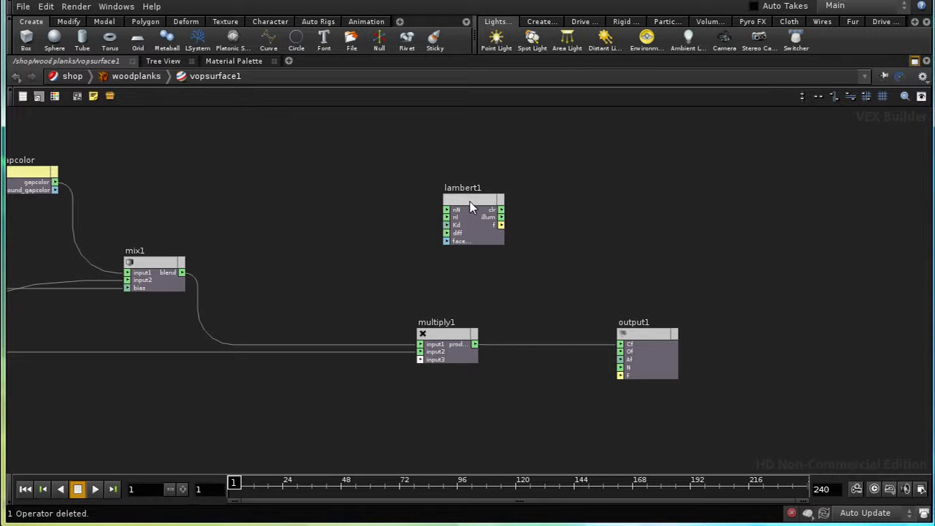
Step: Move lambert1 between multiply1 and output1, connect multiply1's product to its diff input, and promote its Kd input to a parameter
left_click_drag(469, 201, 562, 213)
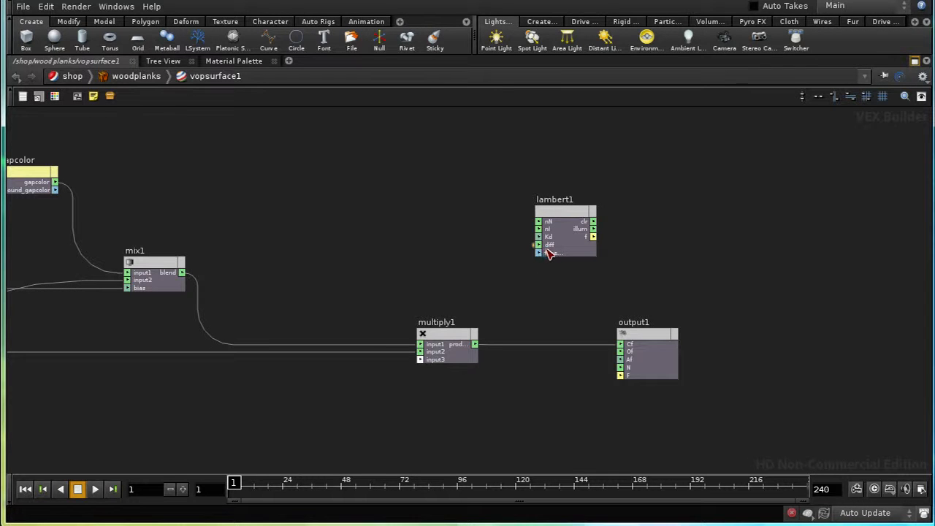
left_click_drag(476, 344, 538, 244)
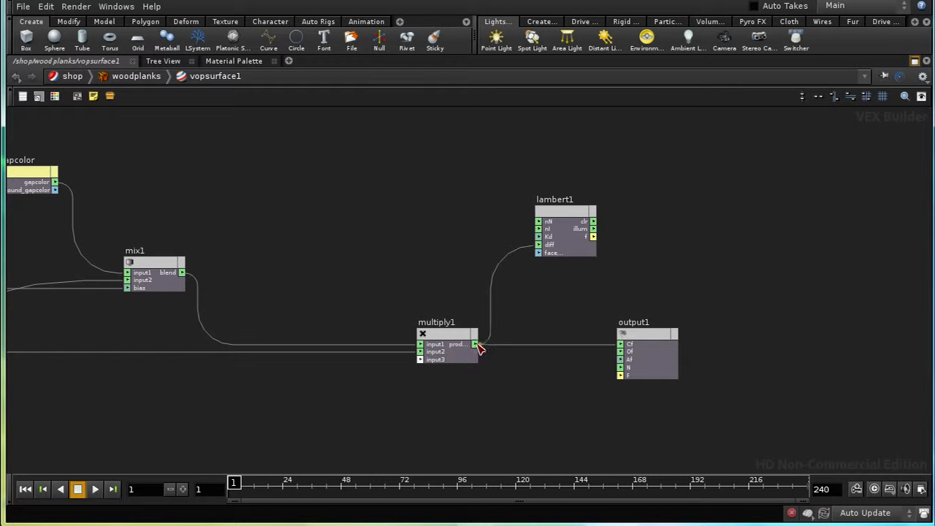
right_click(540, 238)
left_click(551, 244)
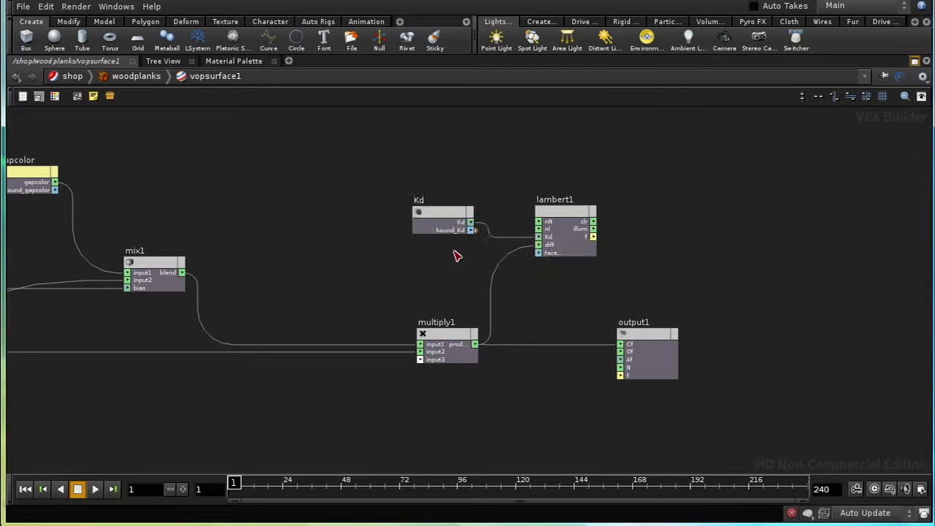
Step: Colour the Kd parameter node light yellow and move it down and left, away from lambert1
key("c")
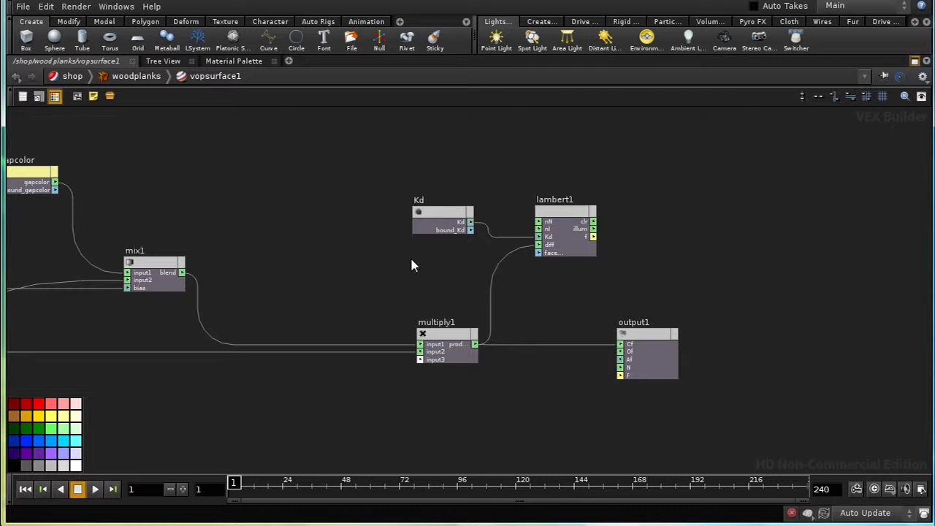
left_click(430, 215)
left_click(62, 416)
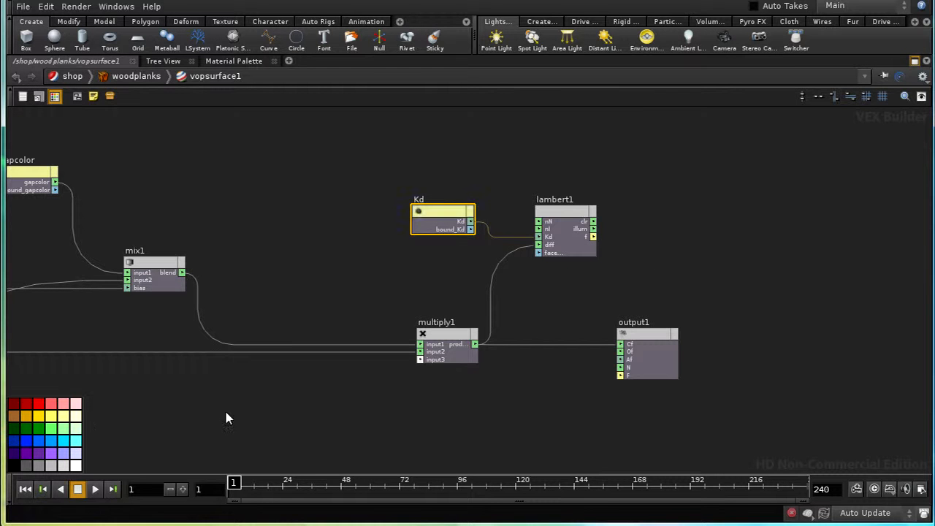
key("c")
left_click(431, 202)
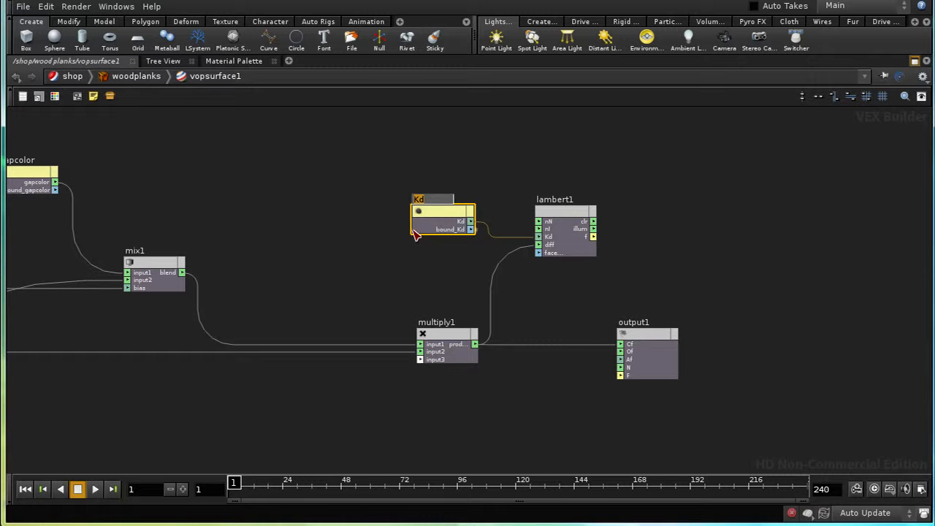
left_click_drag(437, 210, 421, 248)
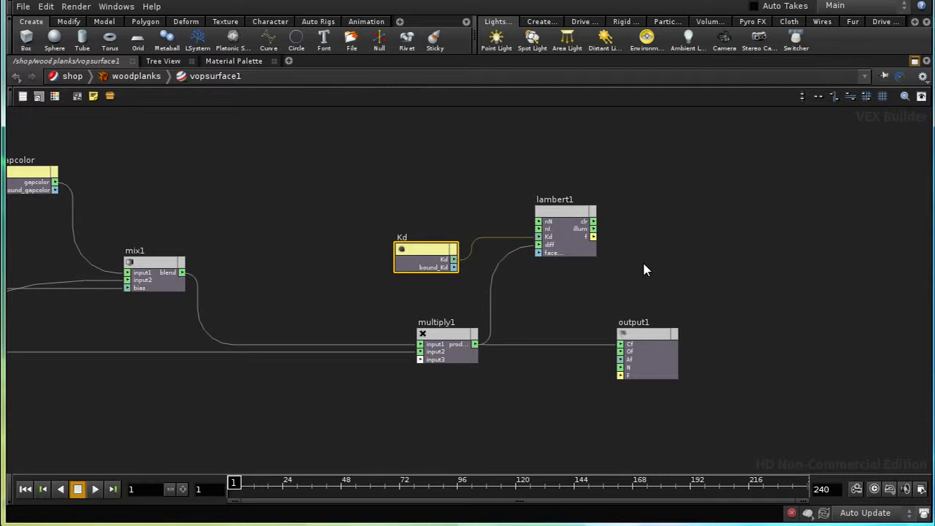
Step: Move global1 from the start of the network to the free space up and left of the Kd node
middle_click_drag(570, 309, 589, 307)
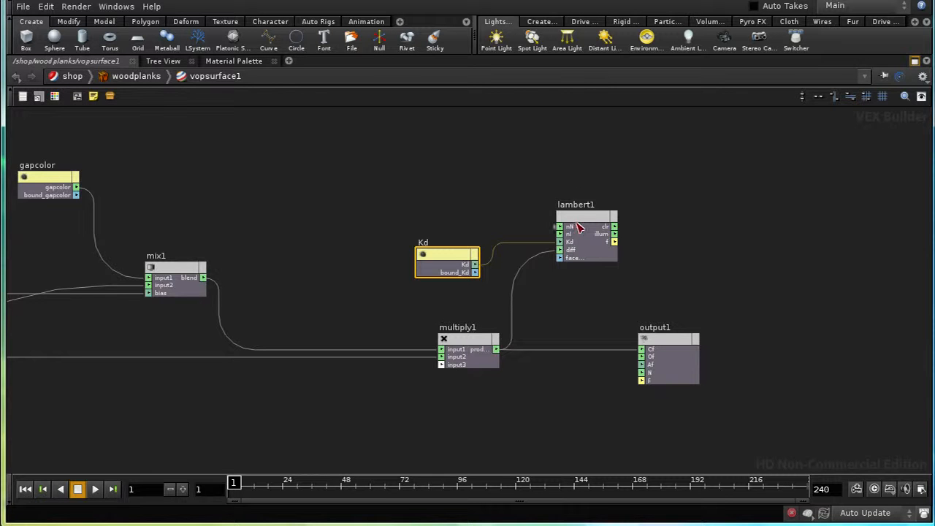
middle_click_drag(288, 325, 448, 330)
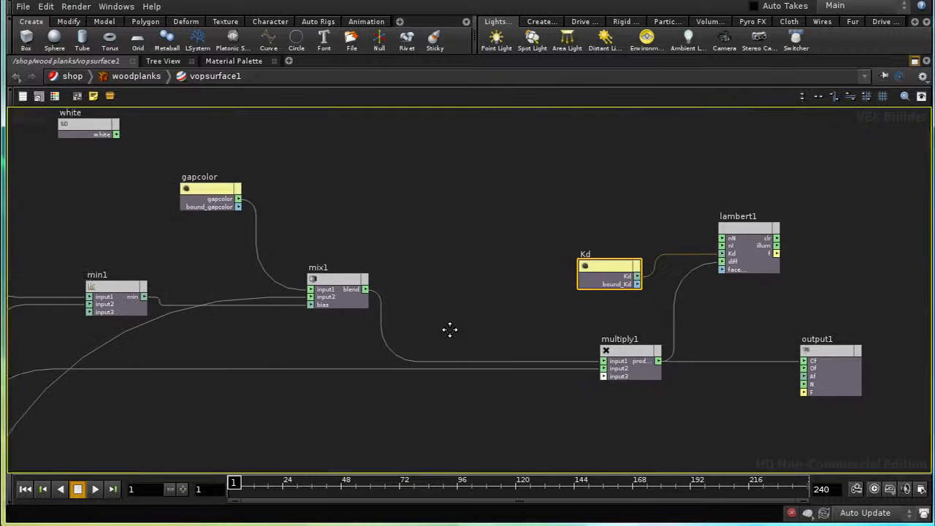
middle_click_drag(417, 207, 515, 308)
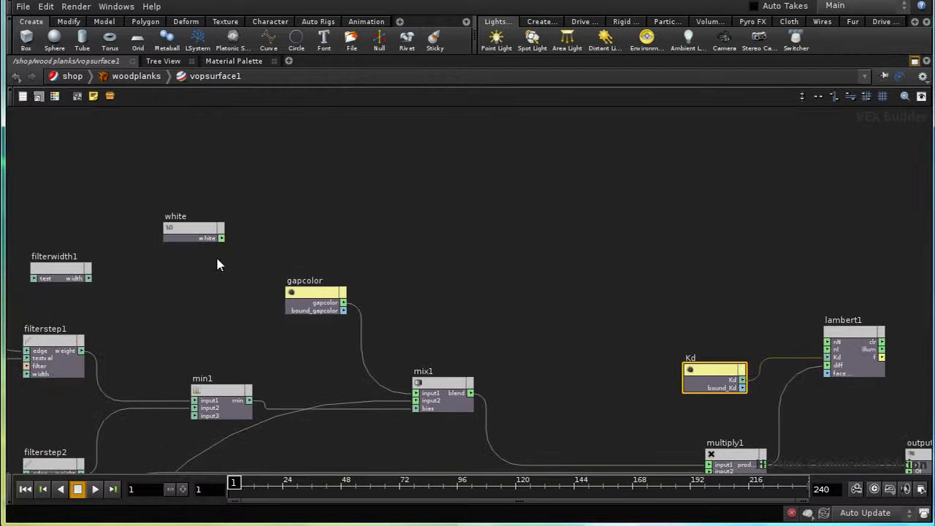
middle_click_drag(217, 260, 524, 310)
middle_click_drag(109, 265, 621, 243)
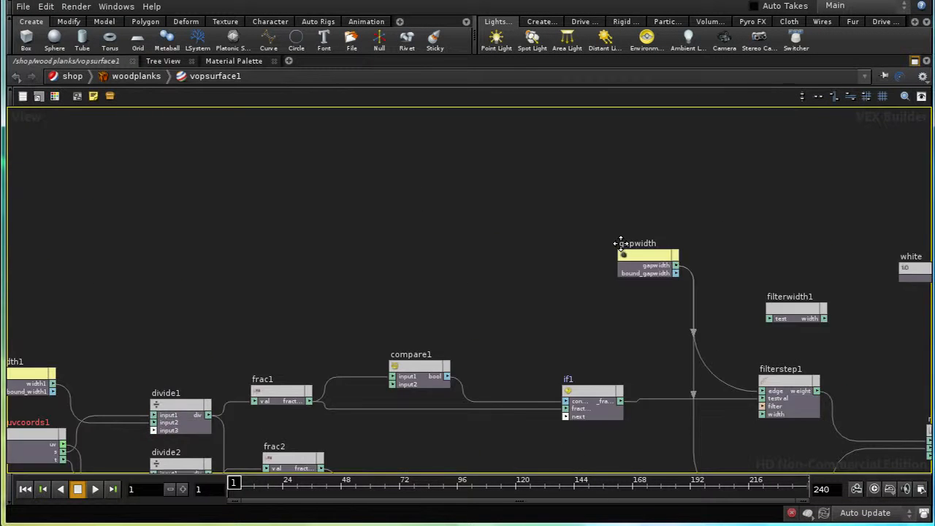
middle_click_drag(177, 225, 412, 243)
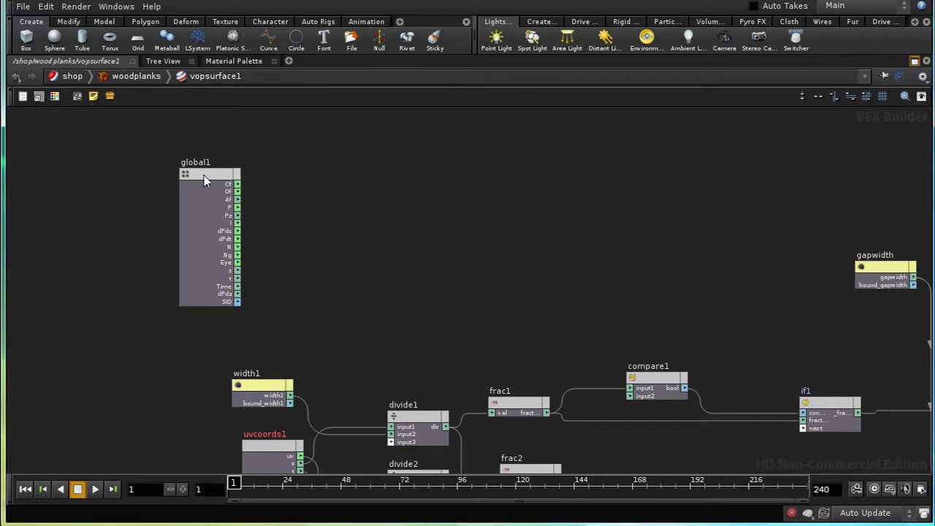
left_click_drag(204, 176, 908, 144)
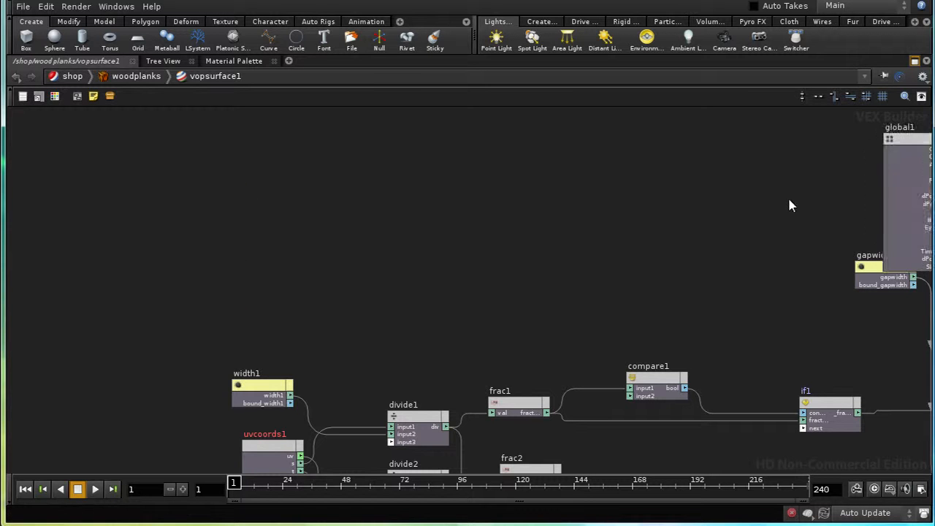
middle_click_drag(789, 202, 53, 238)
left_click_drag(188, 177, 737, 272)
middle_click_drag(594, 276, 242, 203)
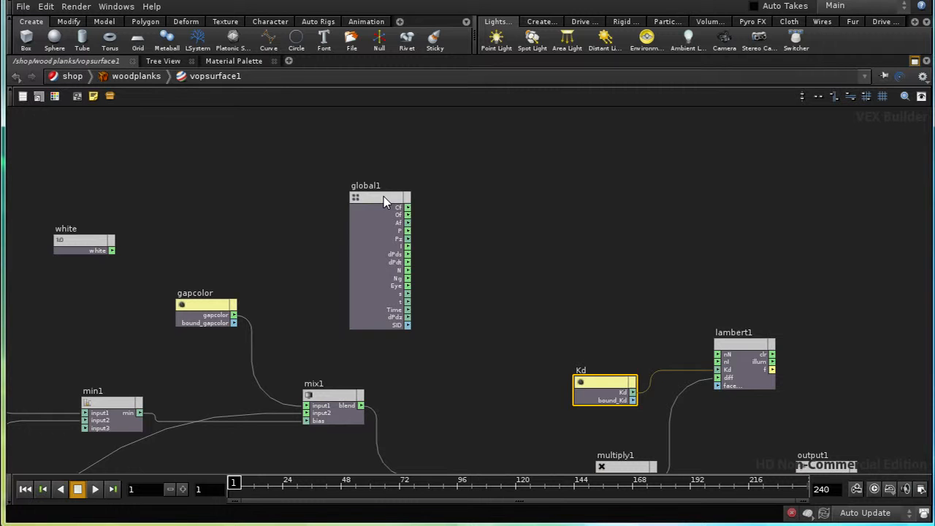
left_click_drag(384, 196, 474, 252)
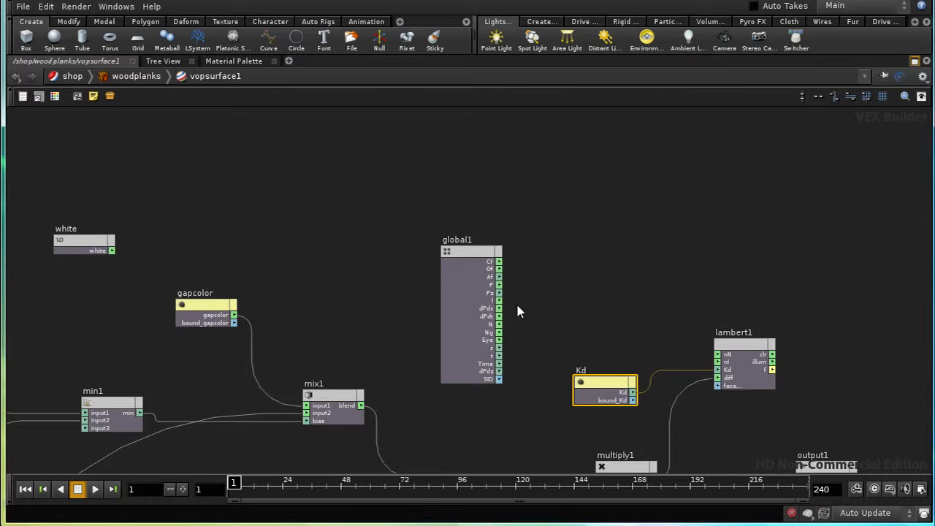
Step: Add a Normalize node fed by global1's I output and connect its result to lambert1's nI input
key("Tab")
type("No")
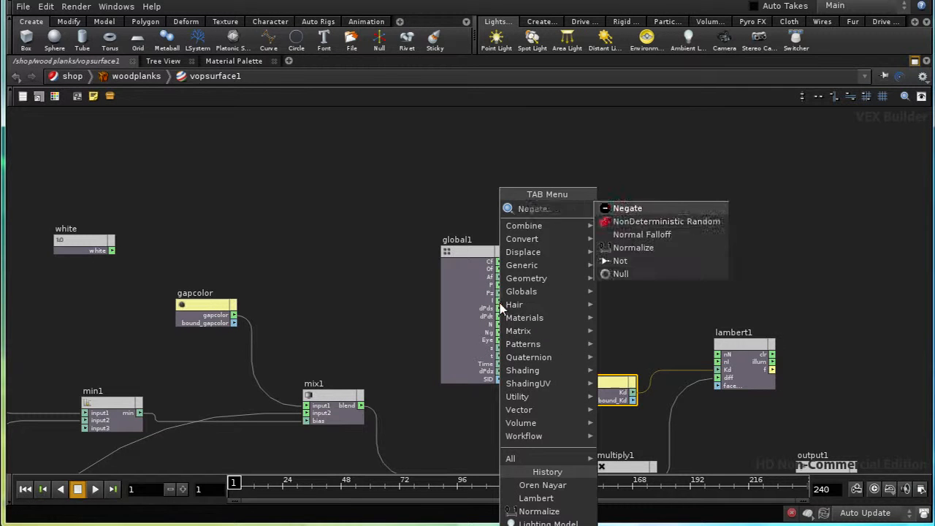
left_click(619, 233)
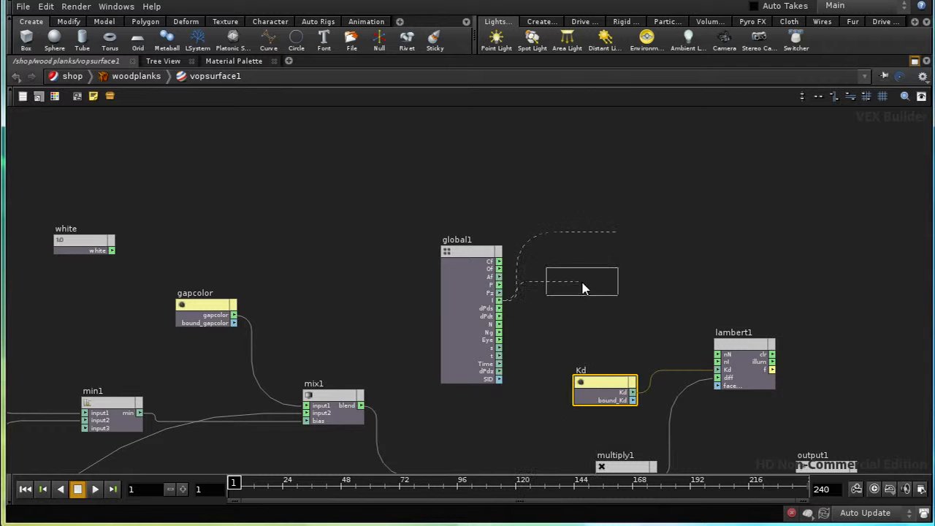
left_click(615, 297)
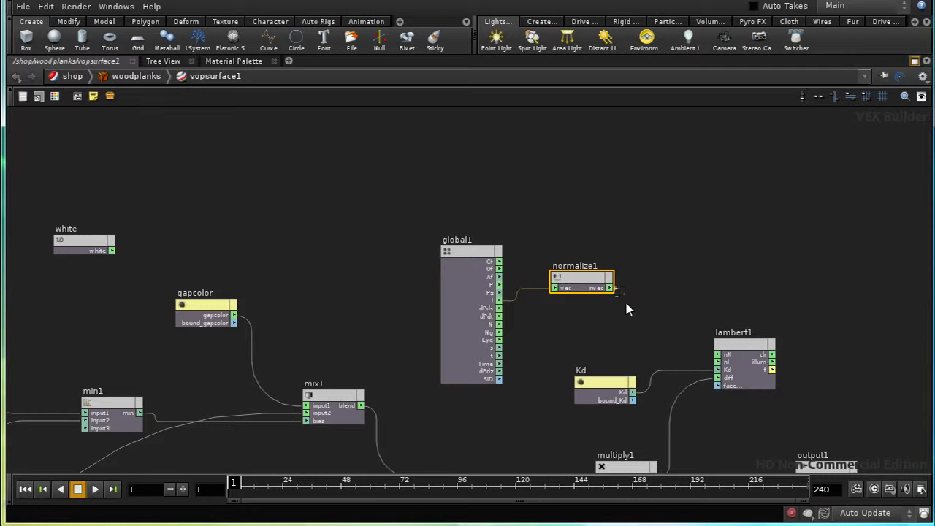
left_click(717, 362)
Step: Add a second Normalize node below the first and route global1's N output through it into lambert1's nN input
key("Tab")
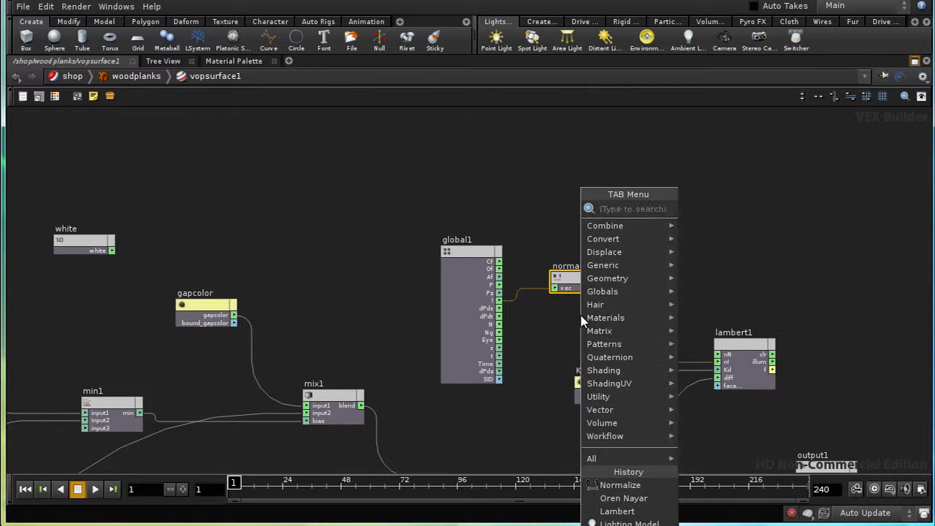
type("no")
left_click(712, 235)
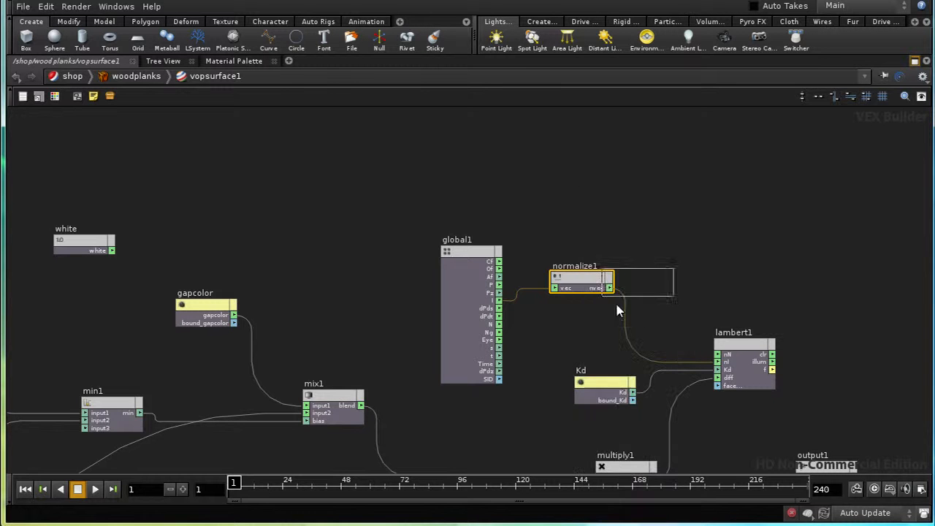
left_click(574, 329)
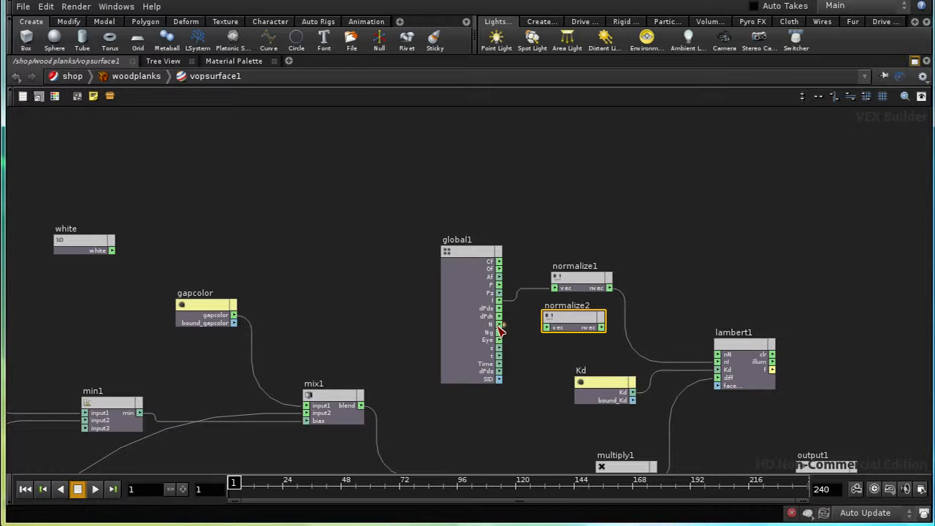
left_click_drag(500, 330, 718, 354)
Step: Move output1 further right and down, and connect lambert1's clr output to its Cf input in place of multiply1
middle_click_drag(722, 416, 555, 322)
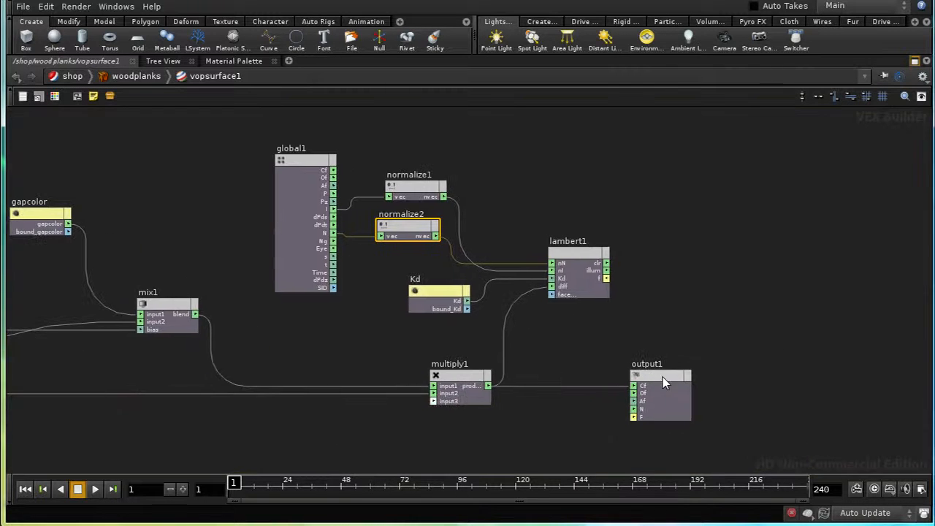
left_click_drag(662, 376, 768, 412)
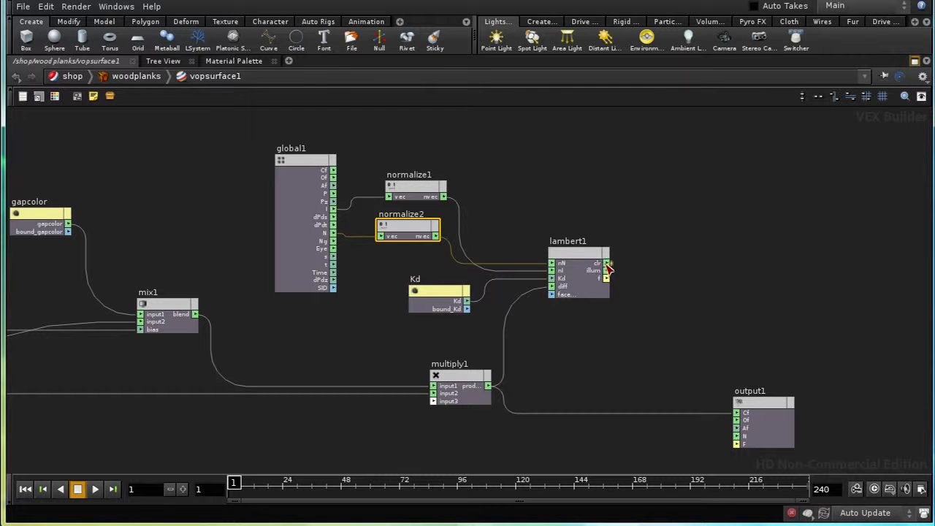
left_click_drag(607, 263, 736, 413)
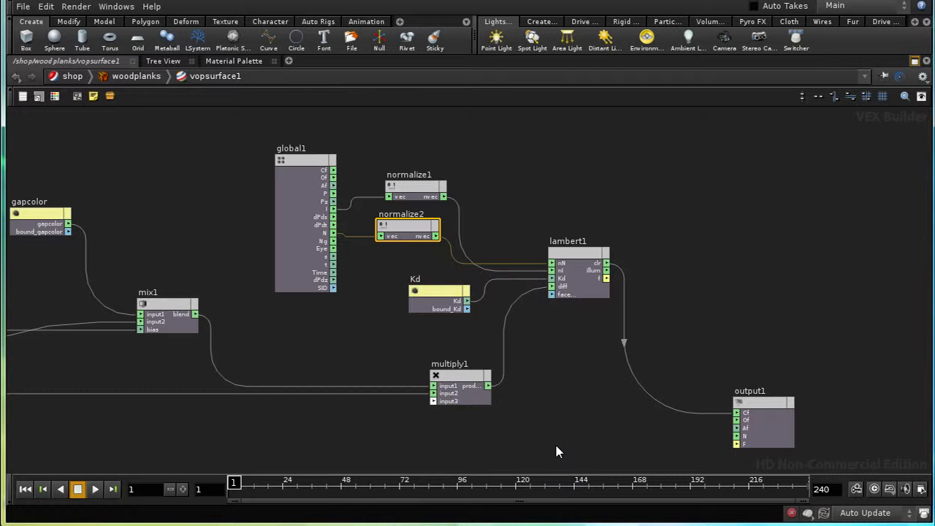
Step: Move output1 slightly up and to the right to leave more room after lambert1
middle_click_drag(555, 443, 457, 394)
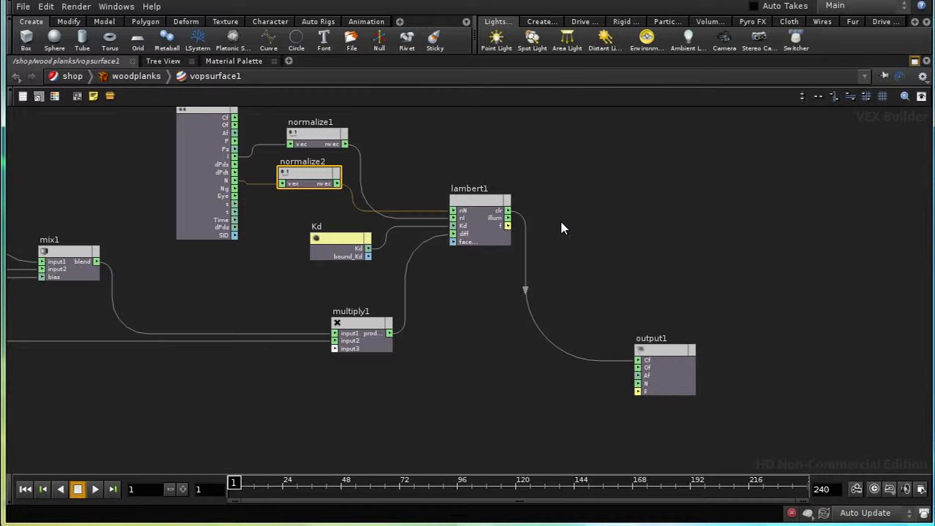
right_click_drag(571, 201, 575, 226)
middle_click_drag(251, 398, 223, 411)
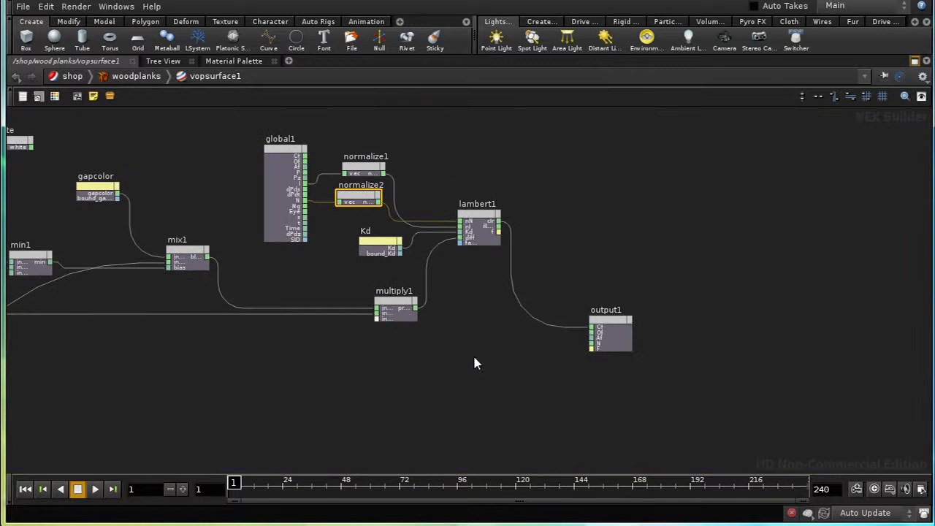
left_click_drag(601, 321, 634, 292)
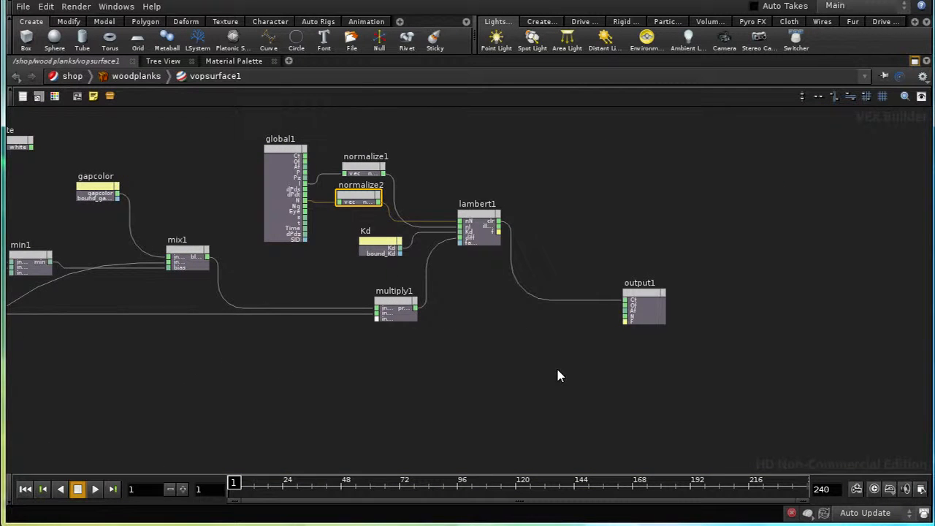
middle_click_drag(556, 366, 501, 382)
scroll(501, 377, "up", 3)
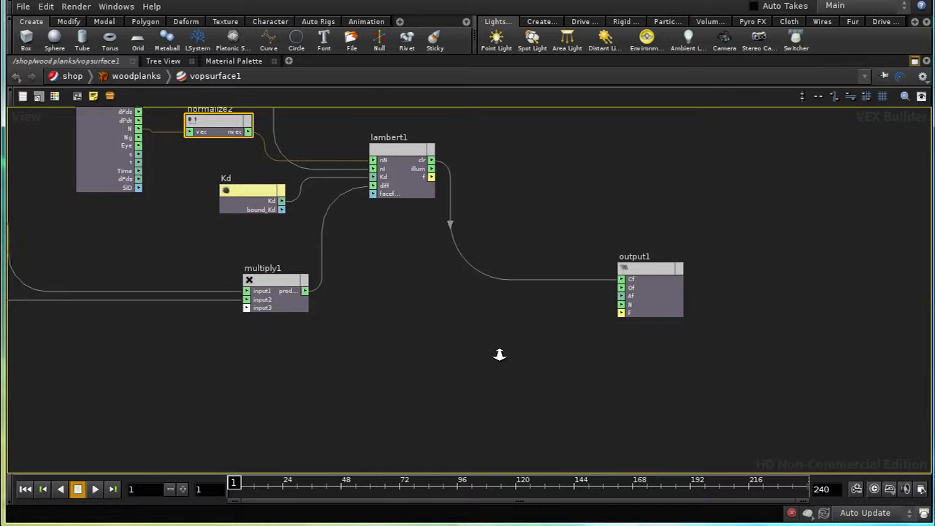
Step: Connect lambert1's f output to output1's F input and run a test render with mantra1
middle_click_drag(418, 342, 417, 393)
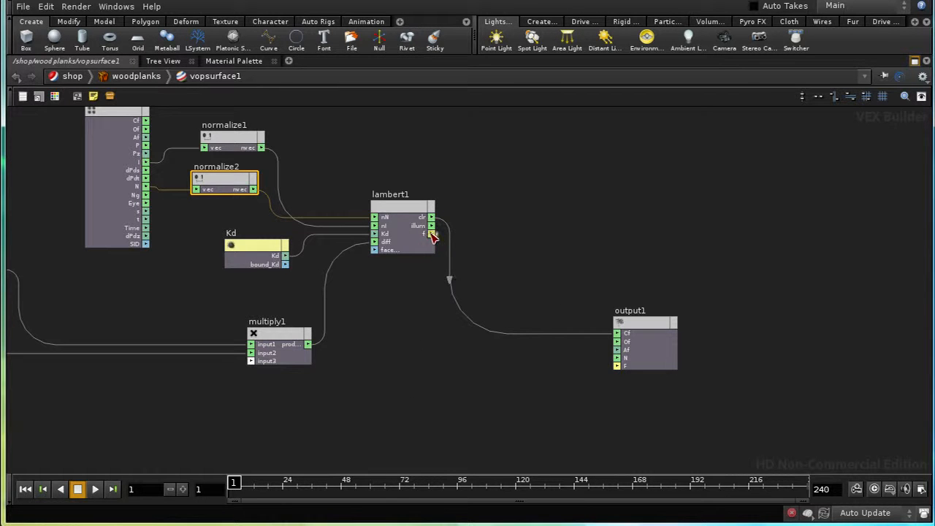
left_click_drag(430, 234, 615, 366)
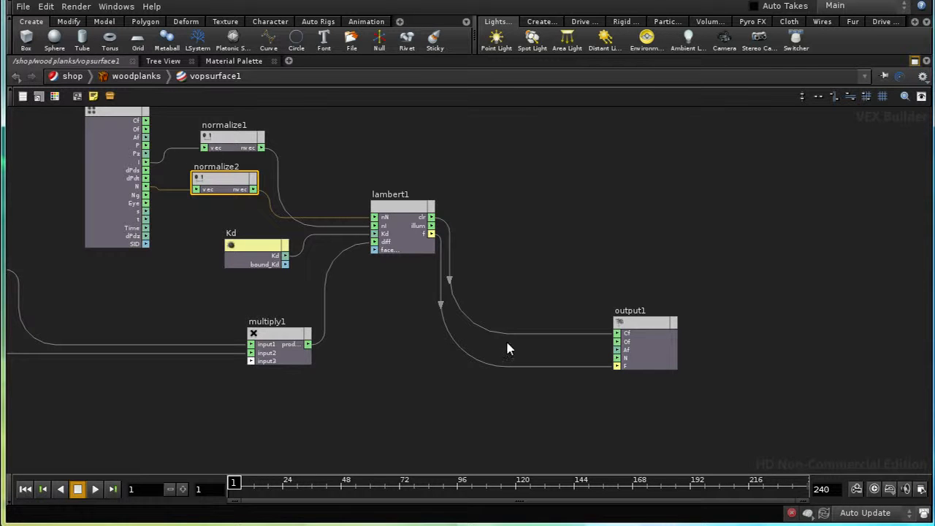
left_click(76, 6)
mouse_move(106, 59)
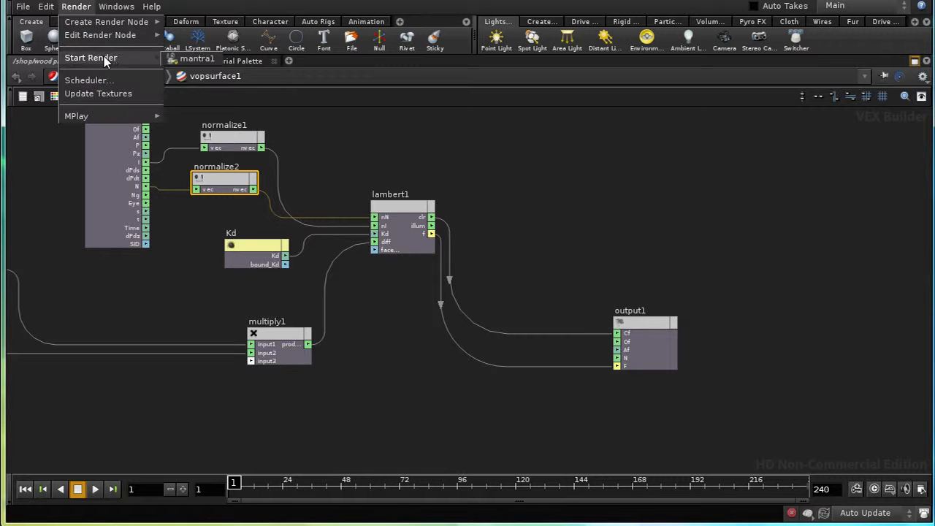
left_click(190, 58)
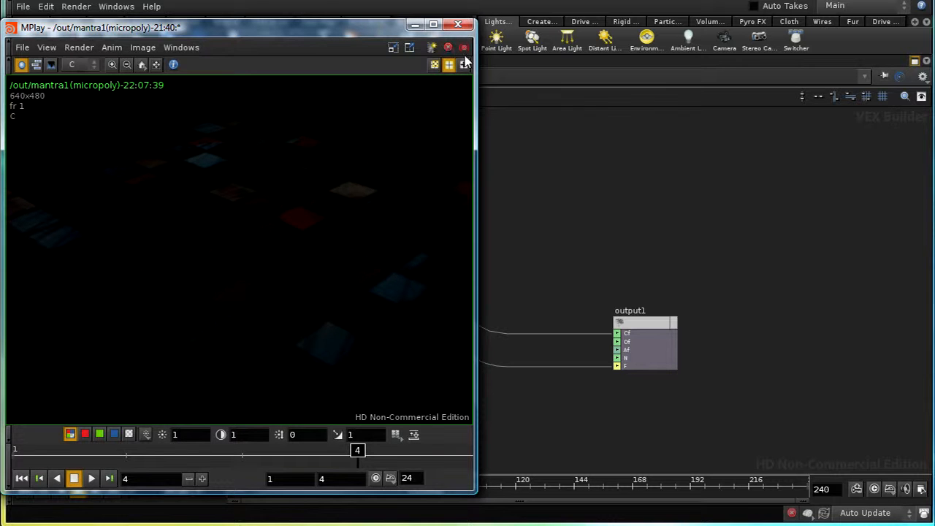
left_click(414, 25)
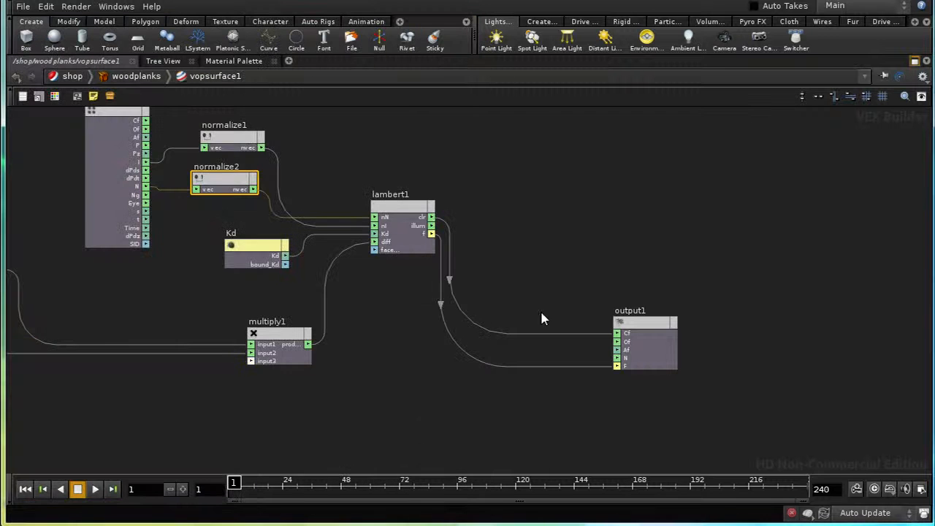
Step: Add a Specular node in the empty area below lambert1, between multiply1 and output1
middle_click_drag(432, 383, 461, 309)
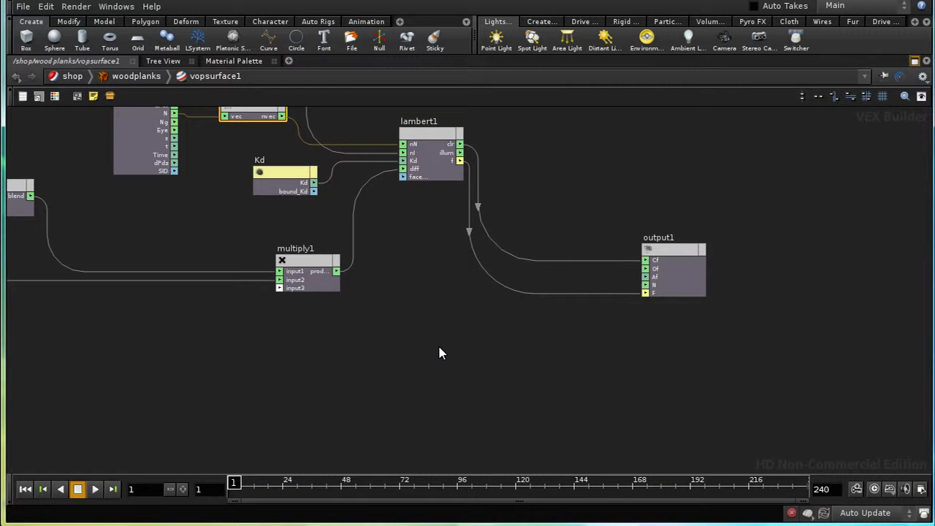
key("Tab")
type("sc")
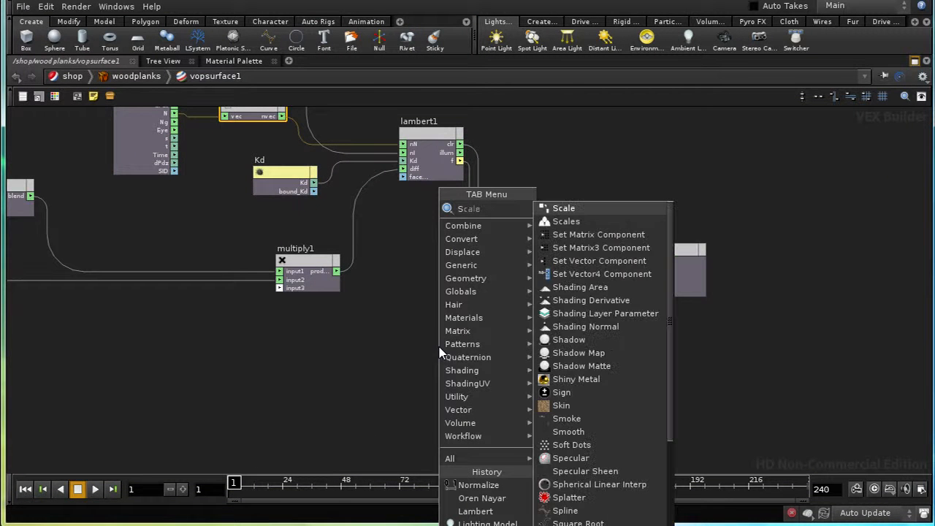
type("pecular")
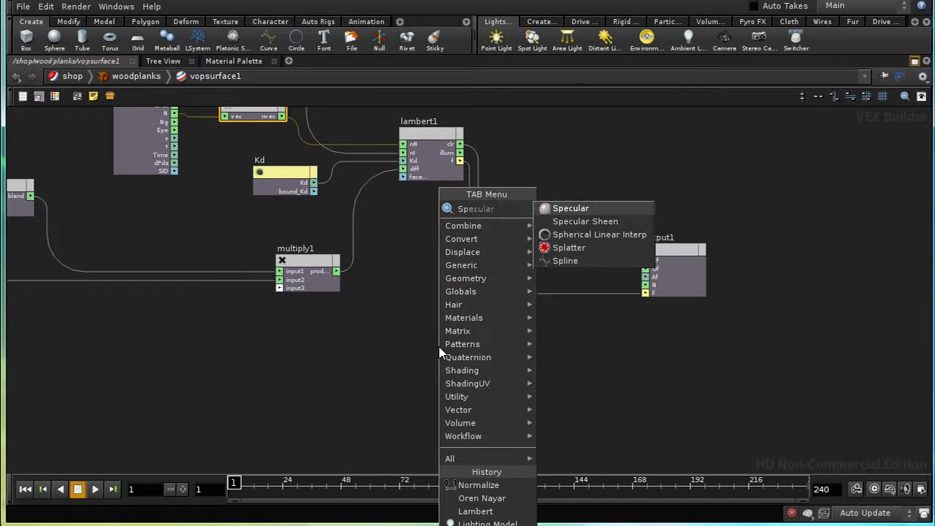
left_click(548, 212)
left_click(467, 383)
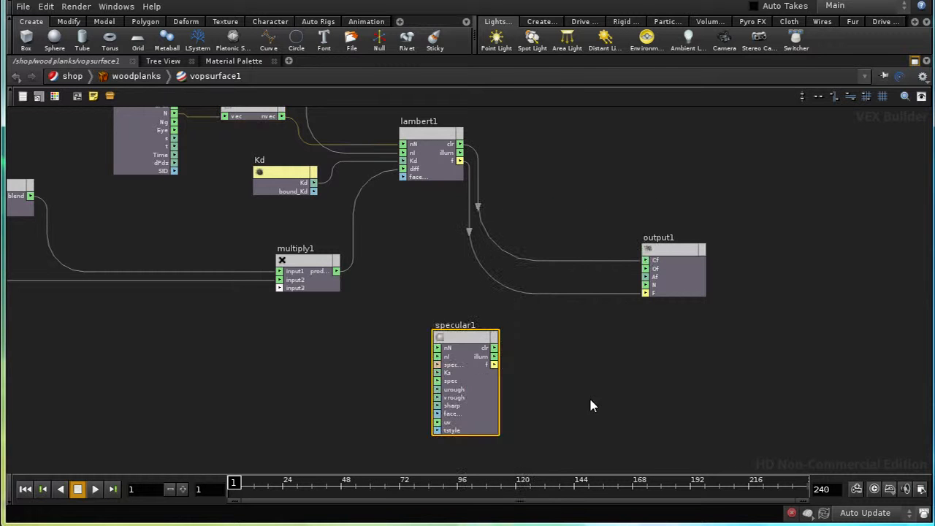
middle_click_drag(563, 414, 633, 392)
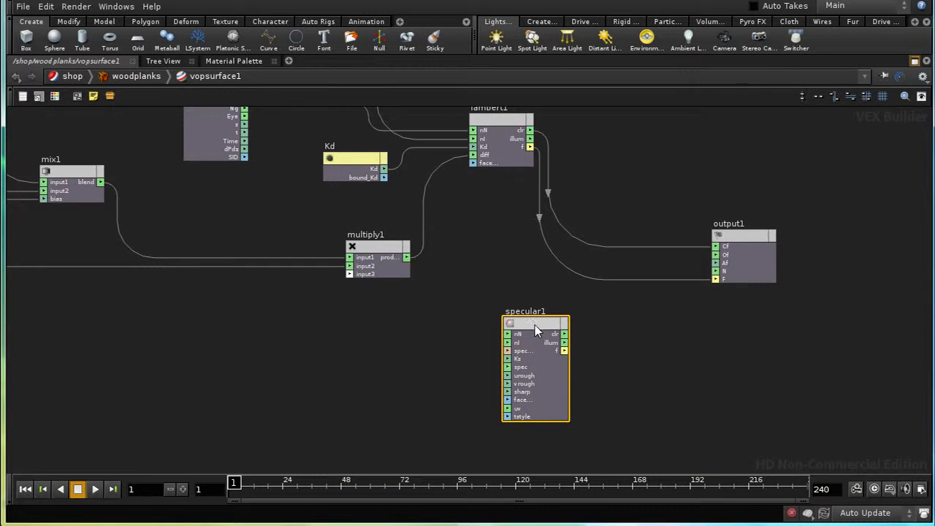
Step: Connect normalize1's output to specular1's nI input and normalize2's output to its nN input
middle_click_drag(590, 367, 657, 455)
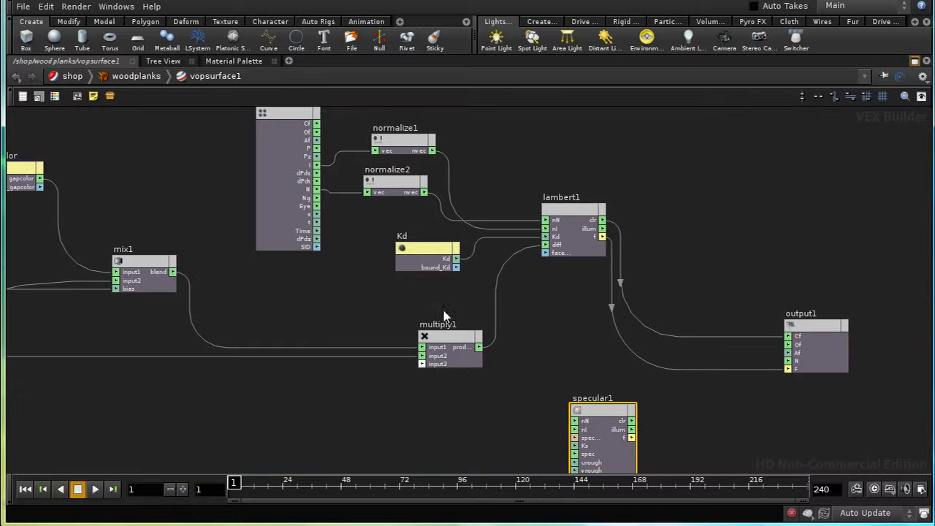
left_click(433, 151)
left_click(588, 428)
left_click(424, 193)
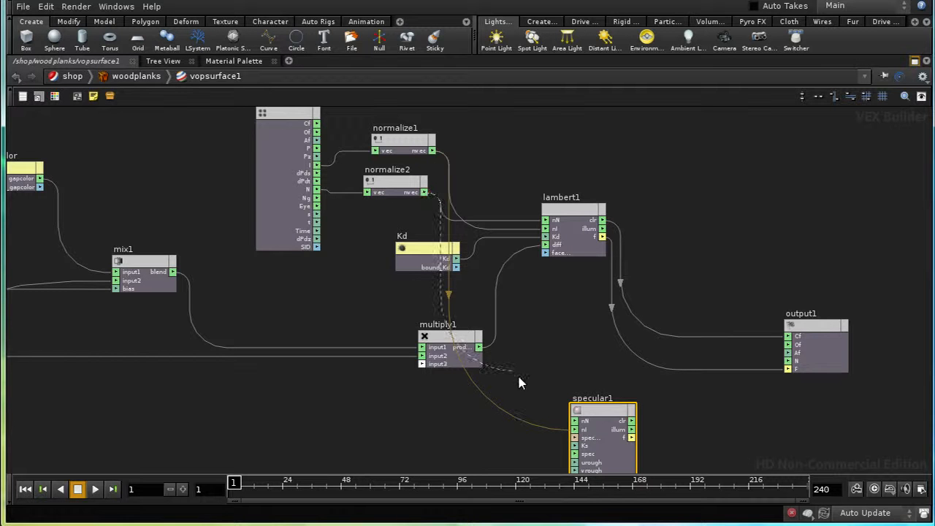
left_click(579, 427)
Step: Create parameter nodes for specular1's specType, Ks and spec inputs
middle_click_drag(700, 469, 647, 358)
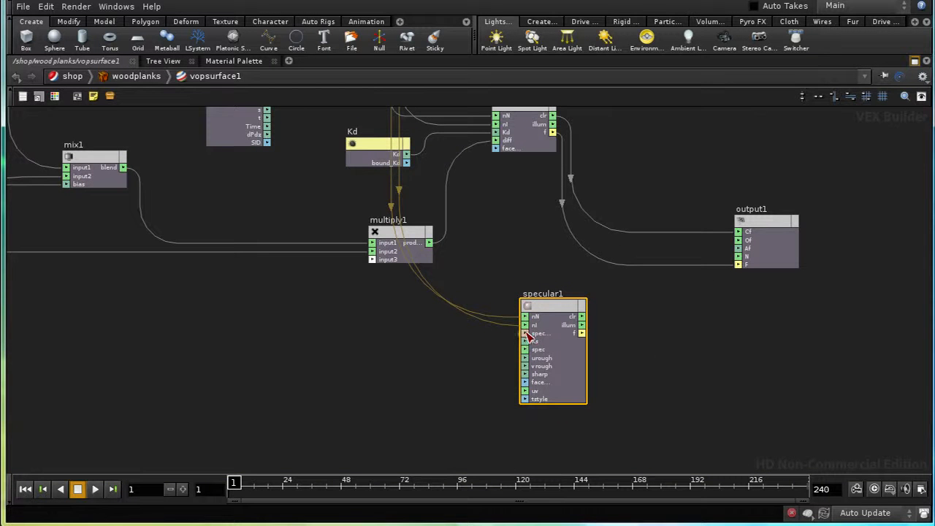
right_click(524, 333)
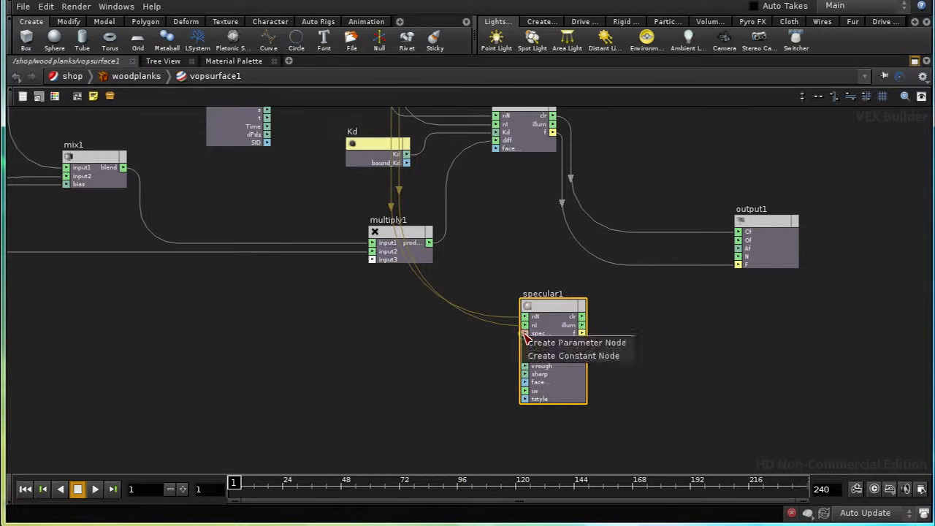
left_click(532, 341)
right_click(525, 342)
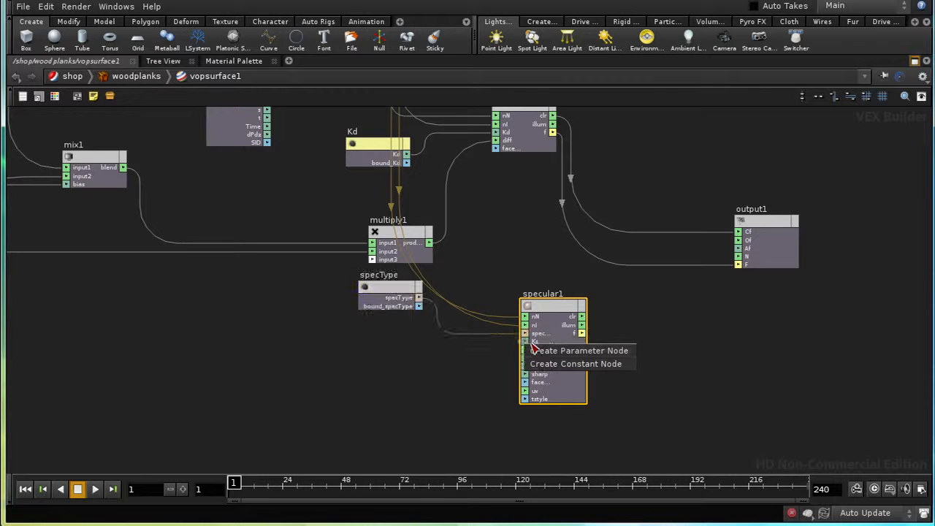
left_click(530, 348)
right_click(525, 350)
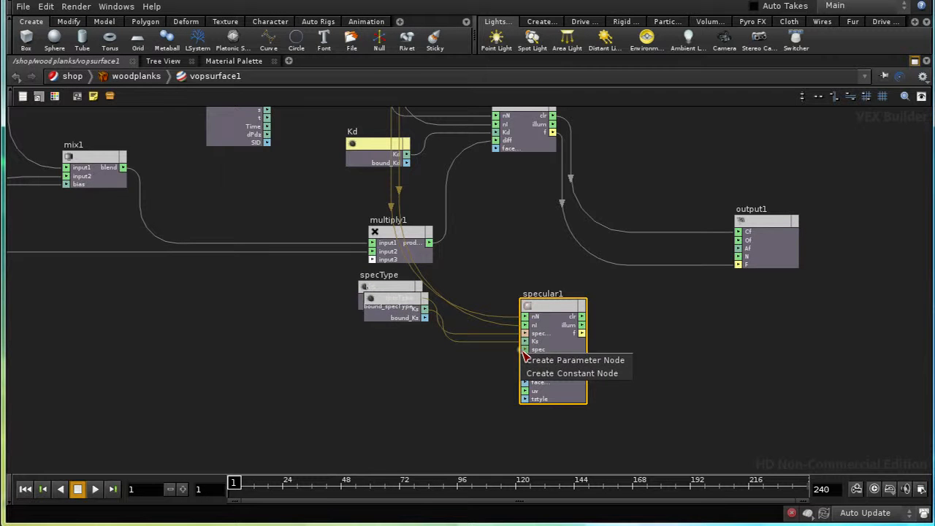
left_click(533, 359)
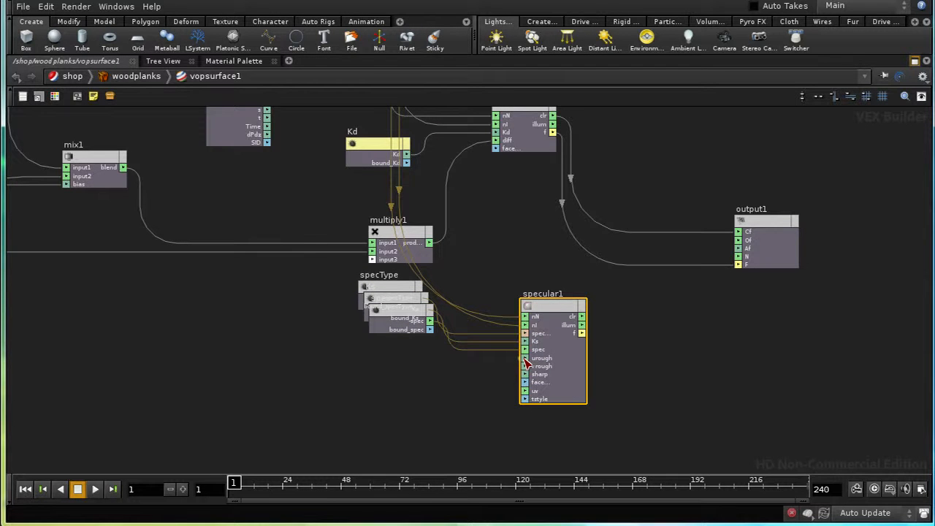
Step: Create parameter nodes for specular1's urough, vrough and sharp inputs
right_click(524, 358)
left_click(531, 366)
right_click(525, 365)
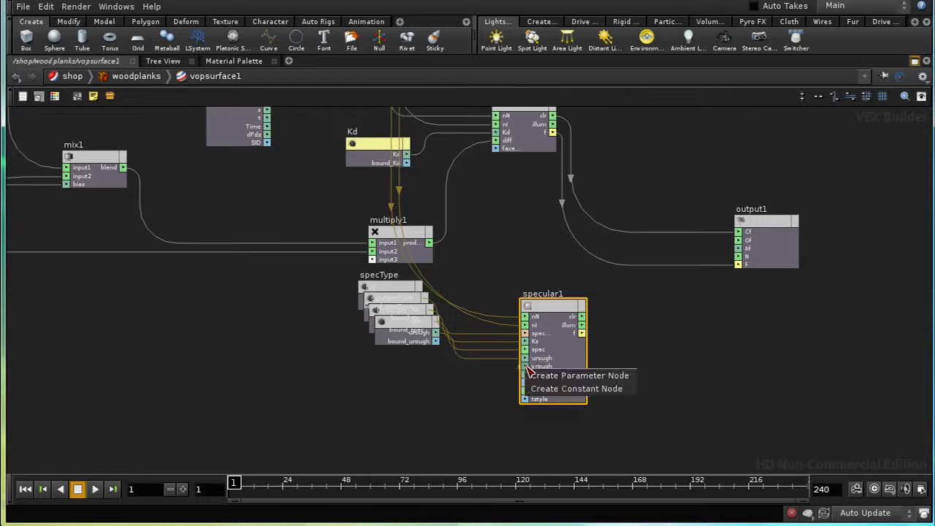
left_click(538, 376)
right_click(525, 374)
left_click(538, 383)
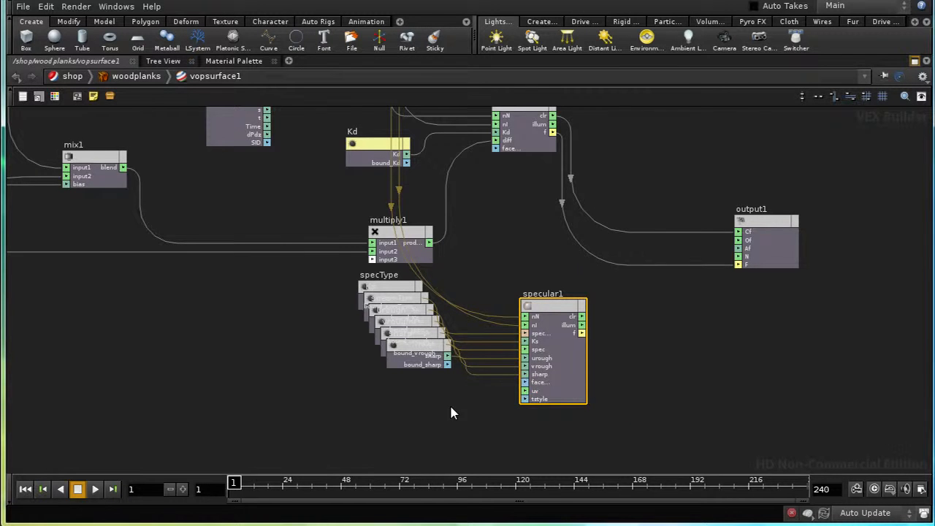
Step: Colour all six specular parameter nodes light yellow
middle_click_drag(451, 413, 509, 421)
left_click_drag(395, 294, 516, 413)
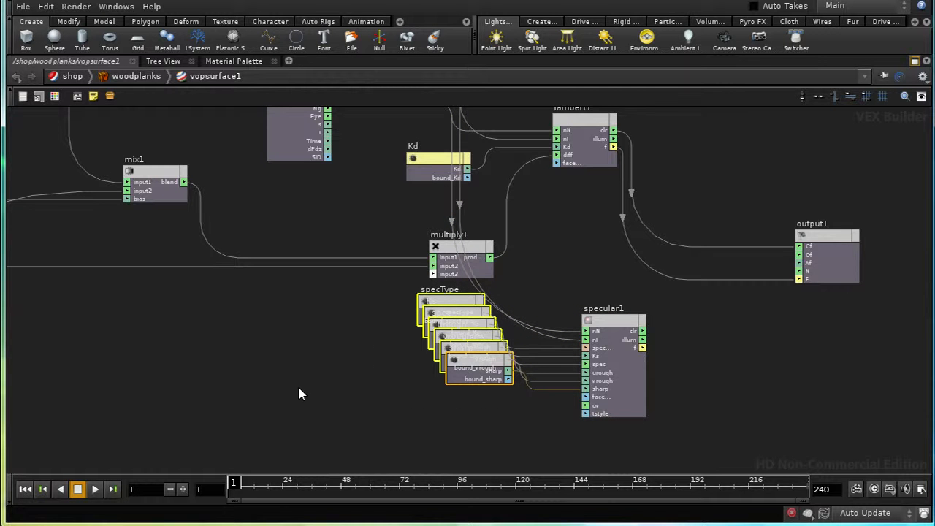
key("c")
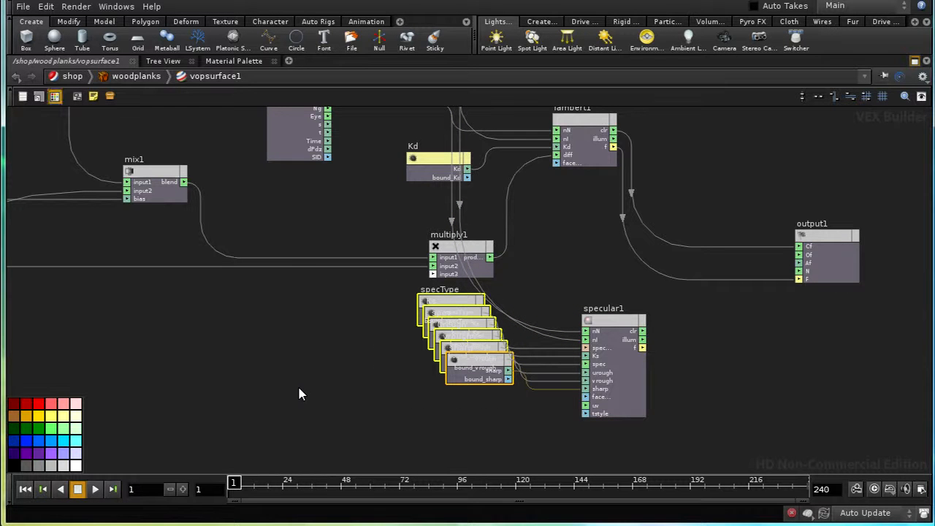
left_click(65, 415)
middle_click_drag(279, 357, 306, 335)
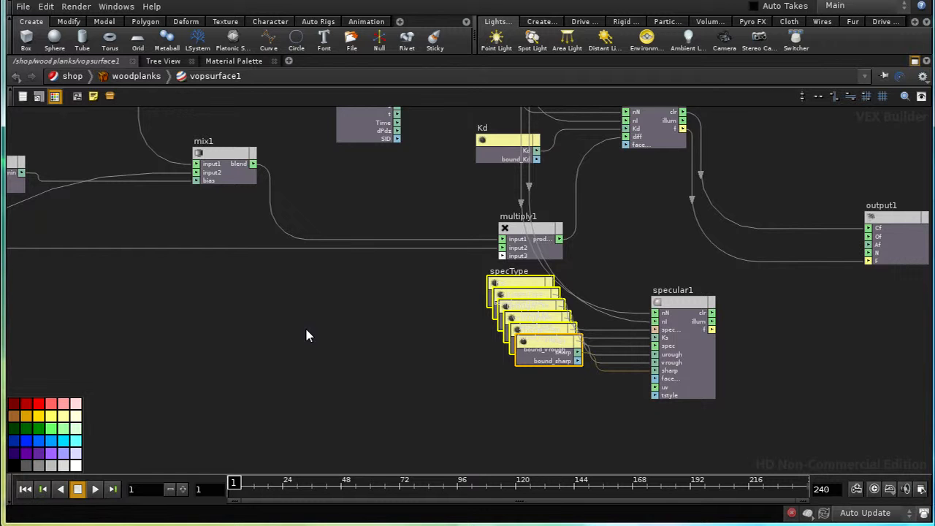
key("c")
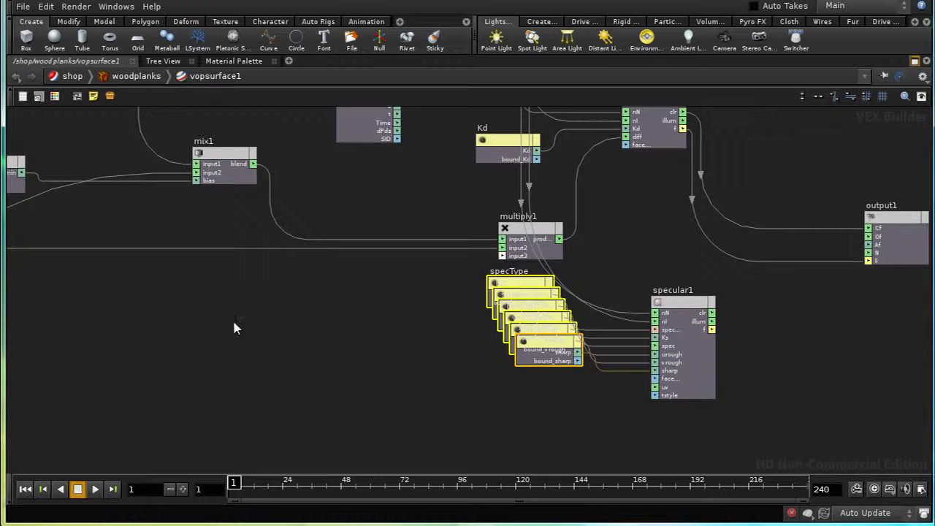
Step: Connect the uv output of uvcoords1 to specular1's uv input
middle_click_drag(234, 326, 709, 406)
middle_click_drag(212, 386, 553, 419)
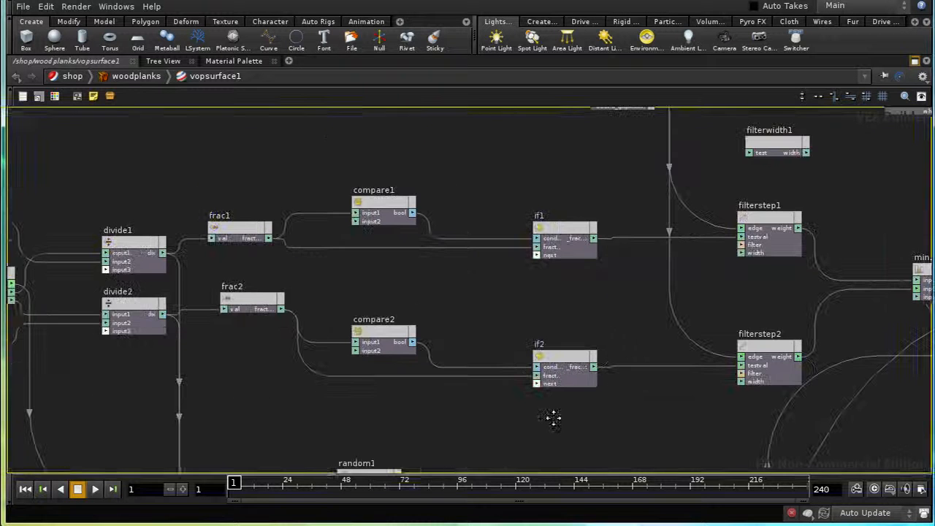
middle_click_drag(134, 403, 395, 246)
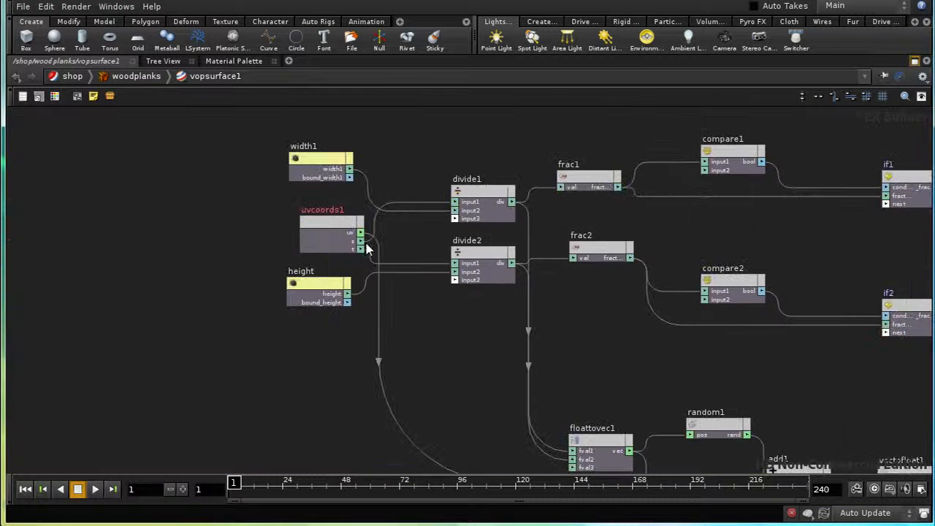
middle_click_drag(782, 375, 246, 259)
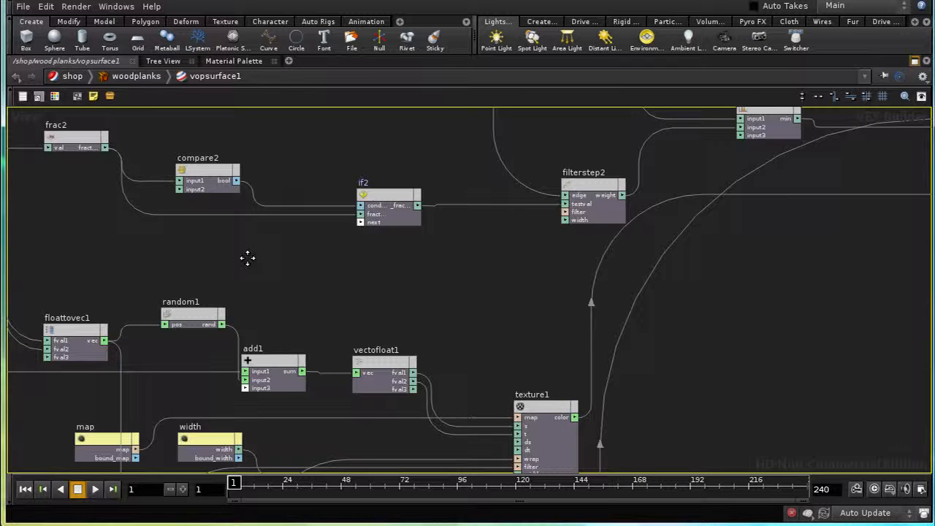
middle_click_drag(776, 323, 225, 270)
middle_click_drag(776, 307, 475, 327)
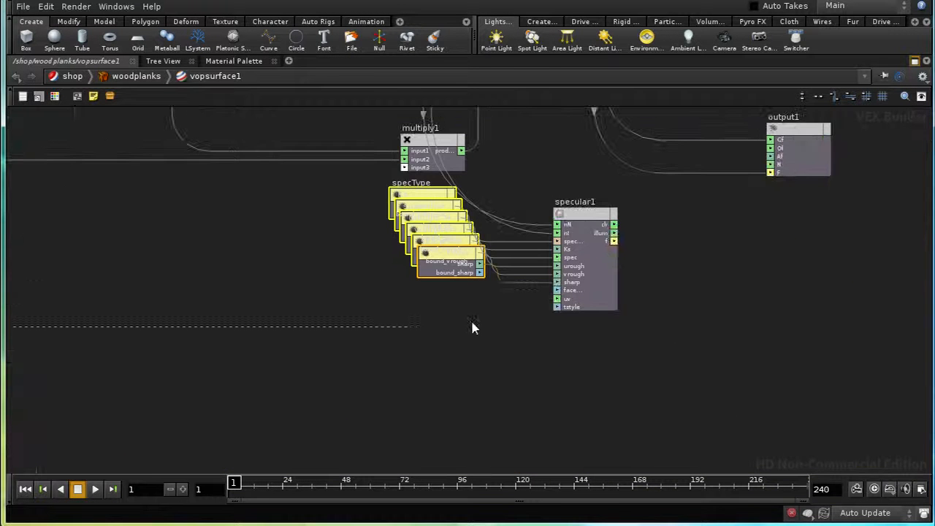
left_click(557, 302)
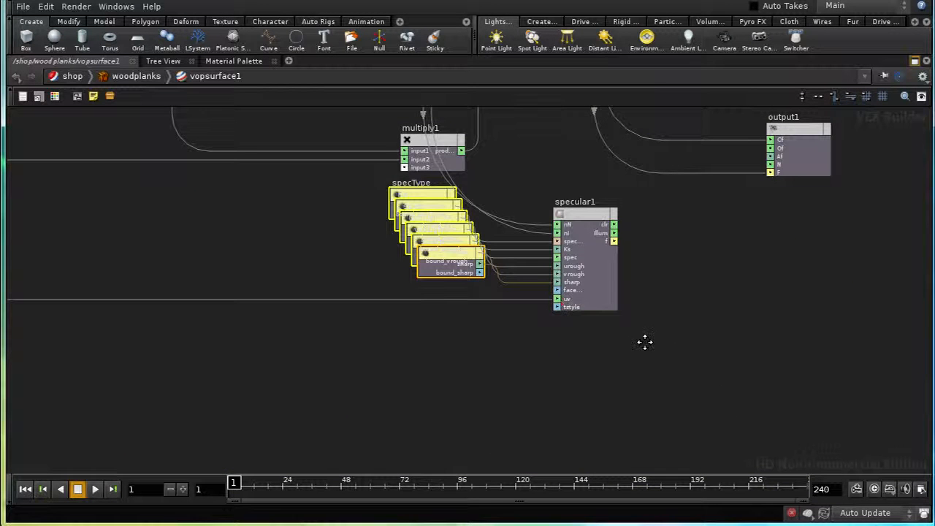
middle_click_drag(645, 341, 562, 401)
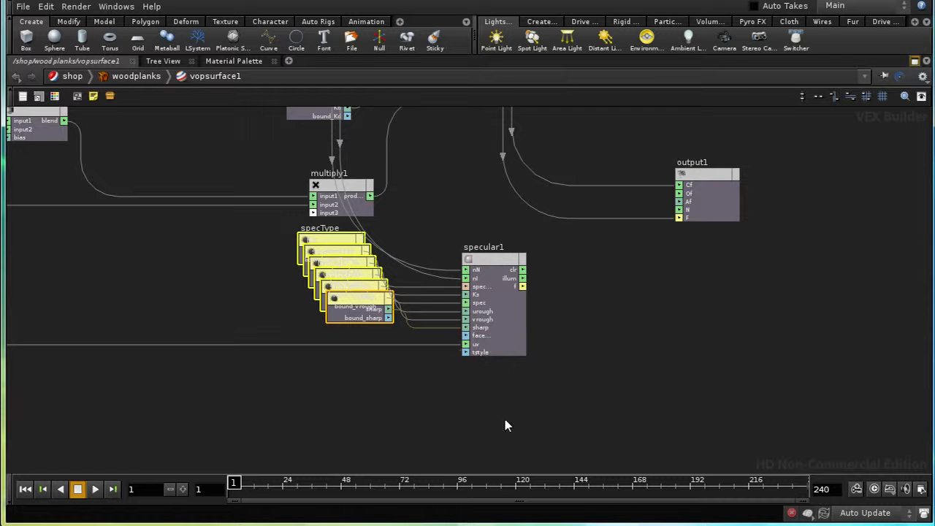
middle_click_drag(573, 373, 471, 355)
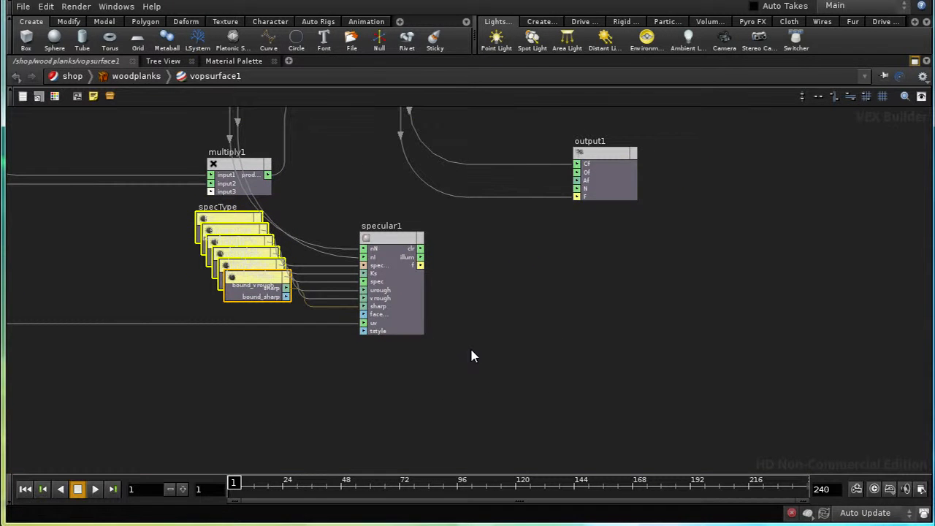